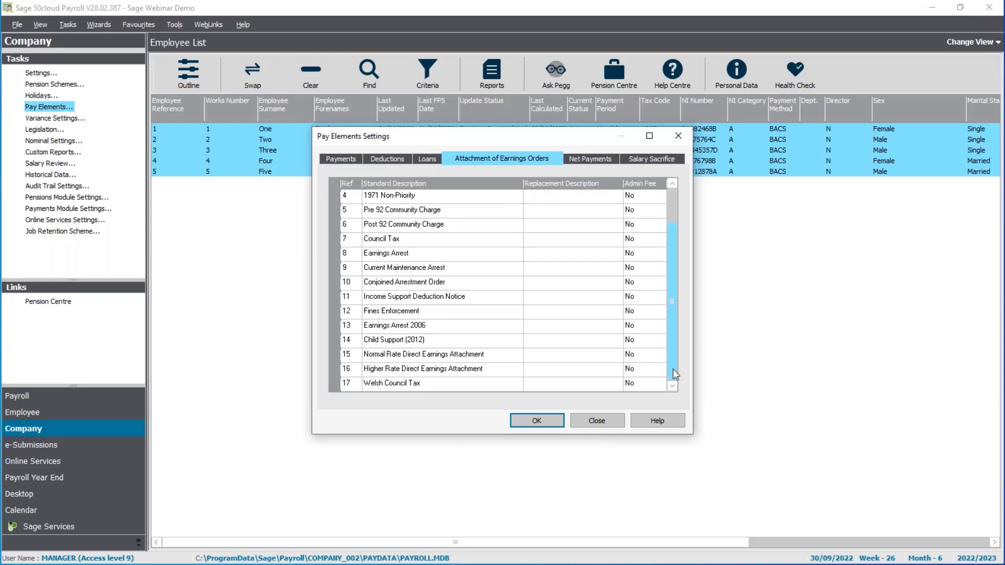
Set the admin fee to Yes for the Council Tax attachment of earnings order.
left_click(675, 190)
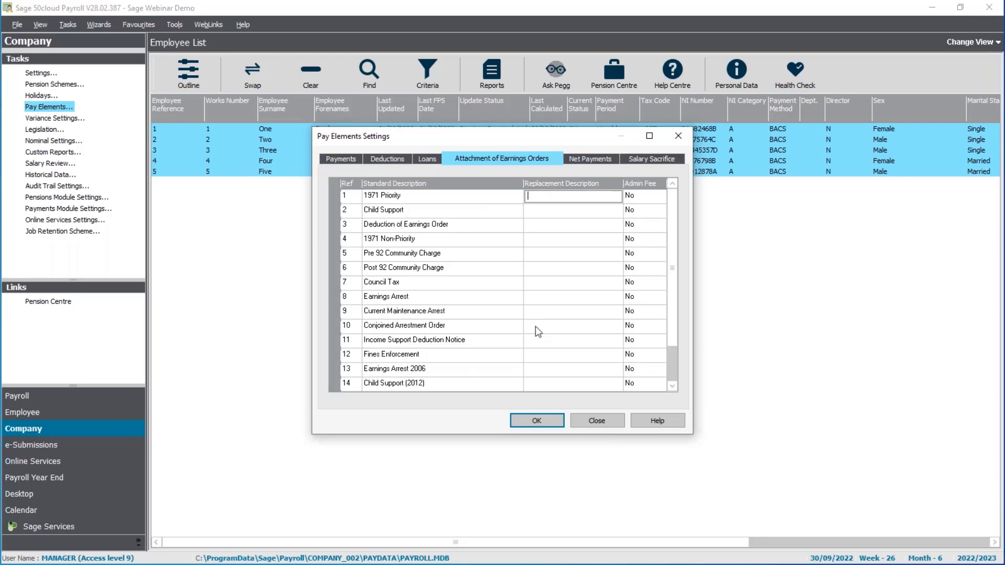
left_click(651, 281)
left_click(659, 283)
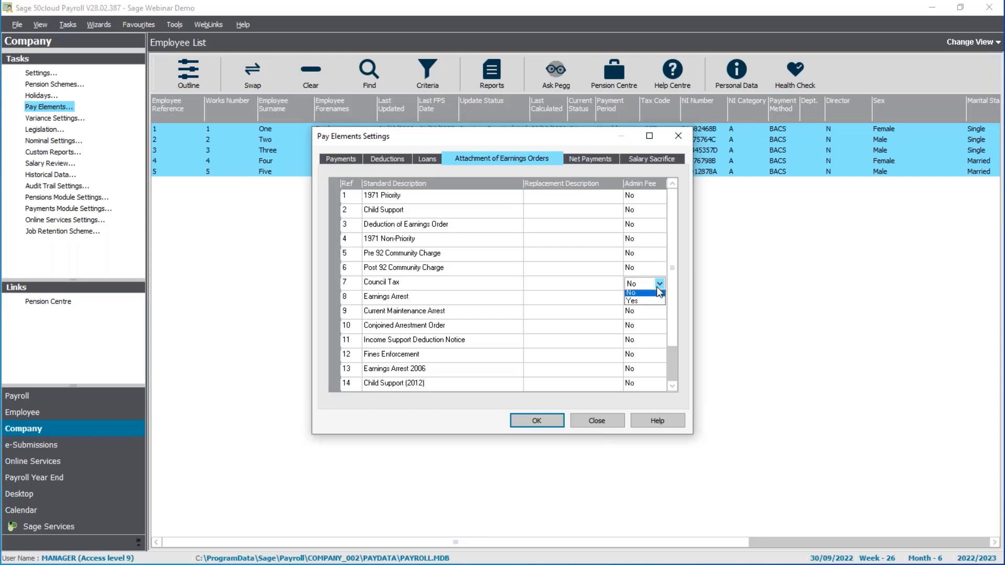
left_click(651, 312)
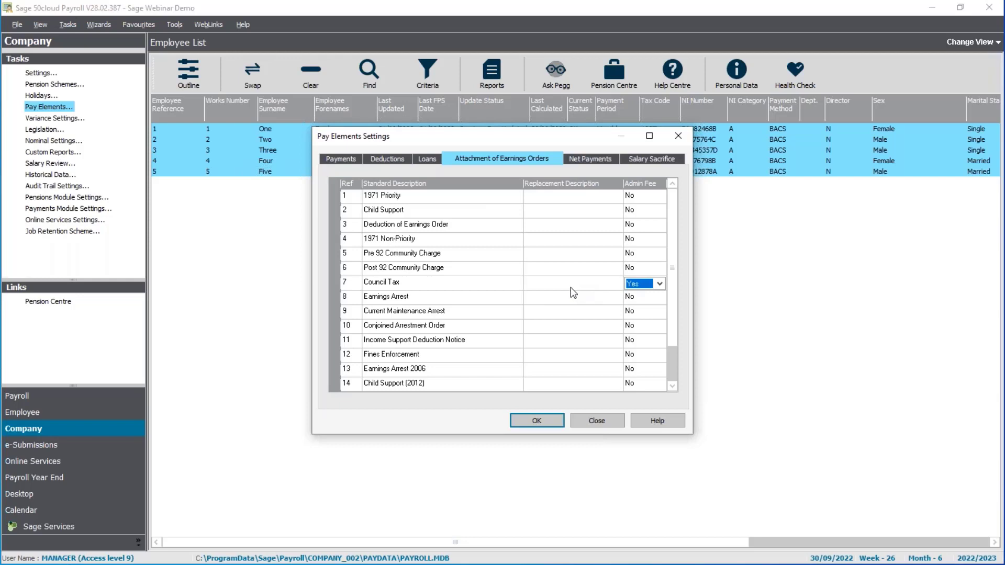
Give the 1971 Priority attachment the replacement description "Priority AEO".
left_click(565, 198)
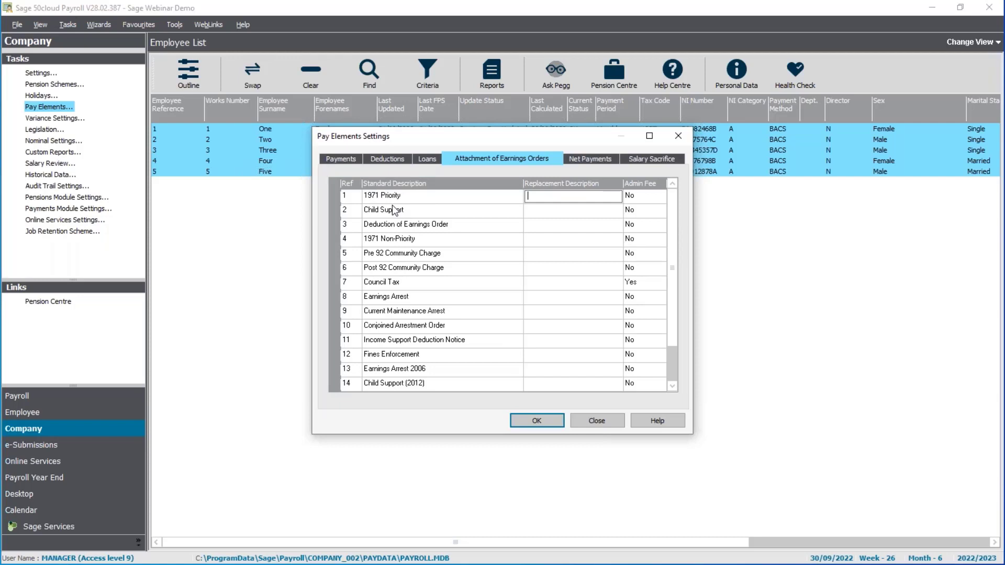
type("Priority AEO")
key("Return")
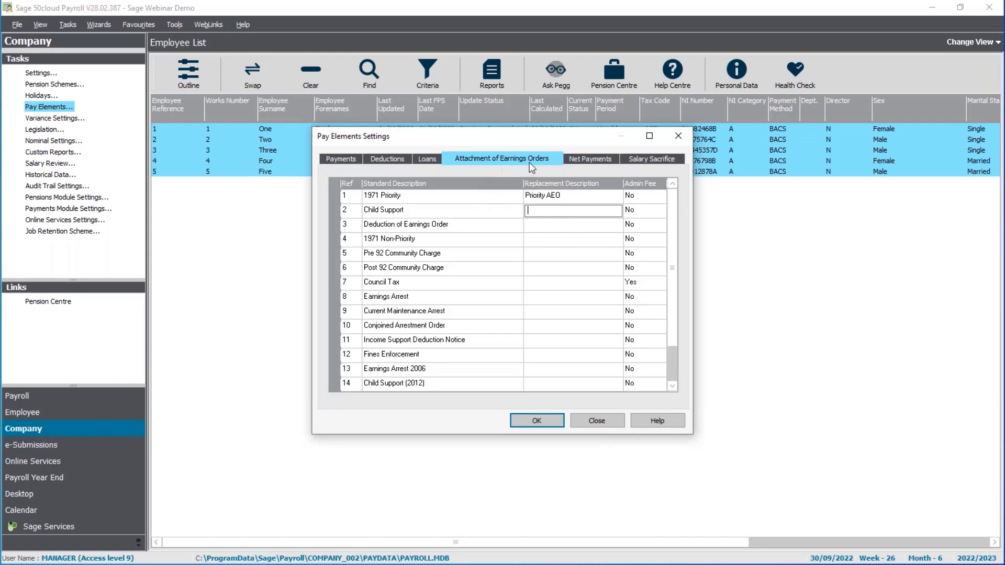
Examine which deductions and attachments the Overtime 1.5x payment is subject to, closing it without changes.
left_click(345, 159)
left_click(378, 210)
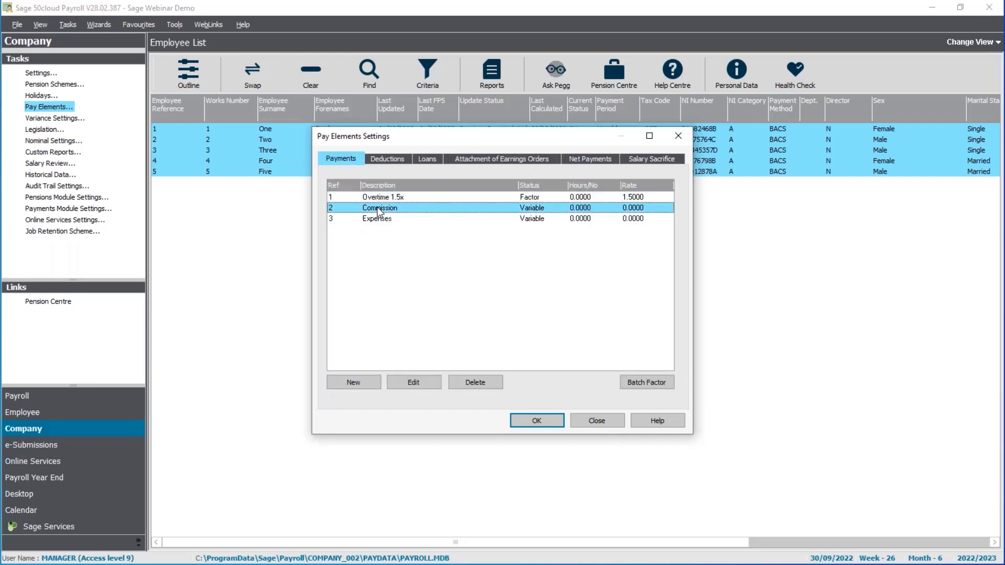
left_click(385, 201)
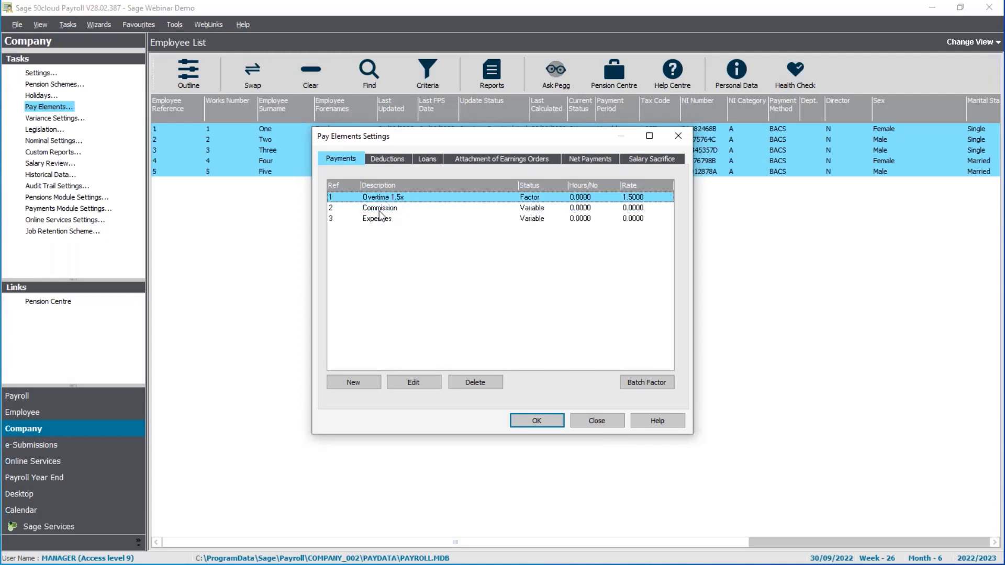
left_click(417, 385)
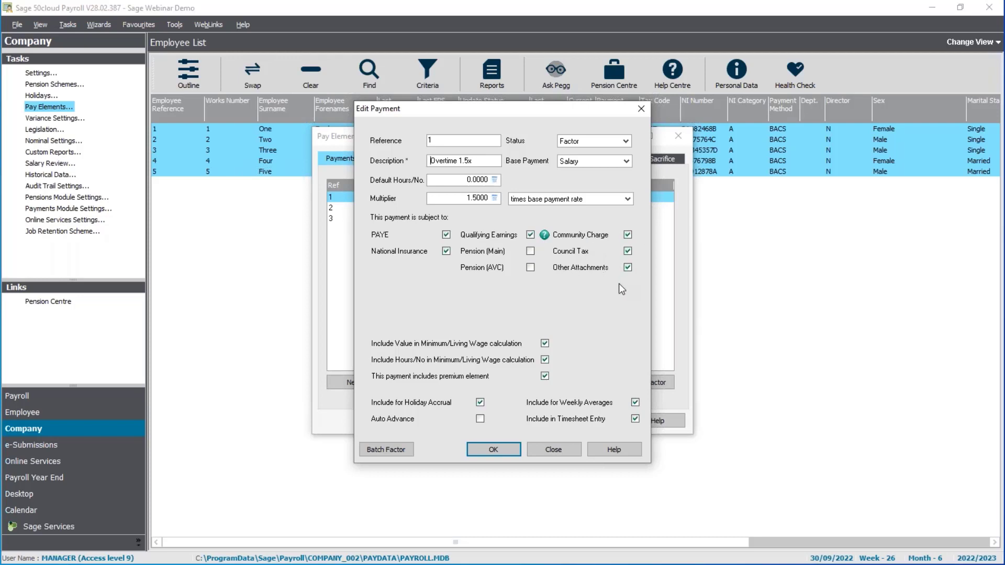
left_click(554, 450)
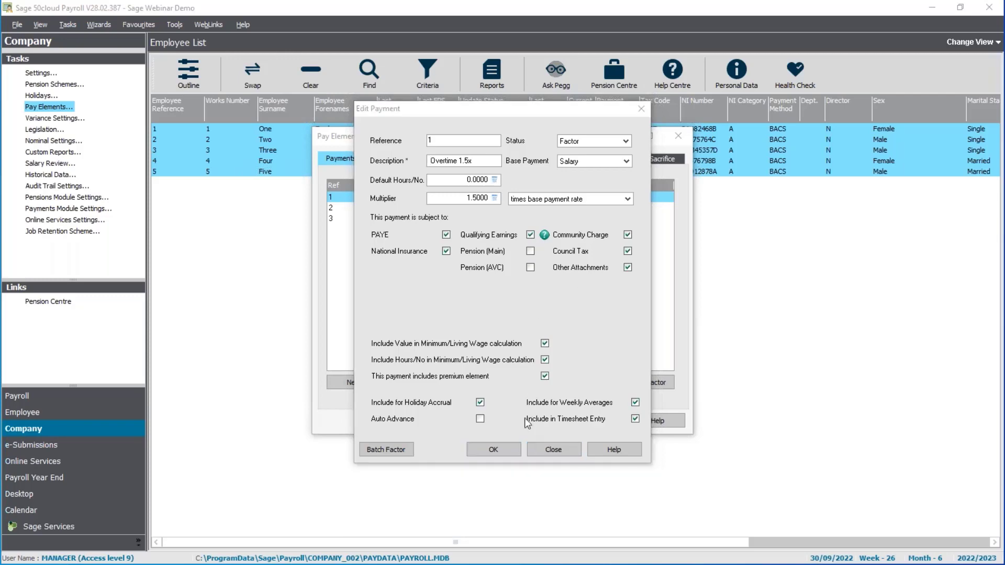
left_click(504, 329)
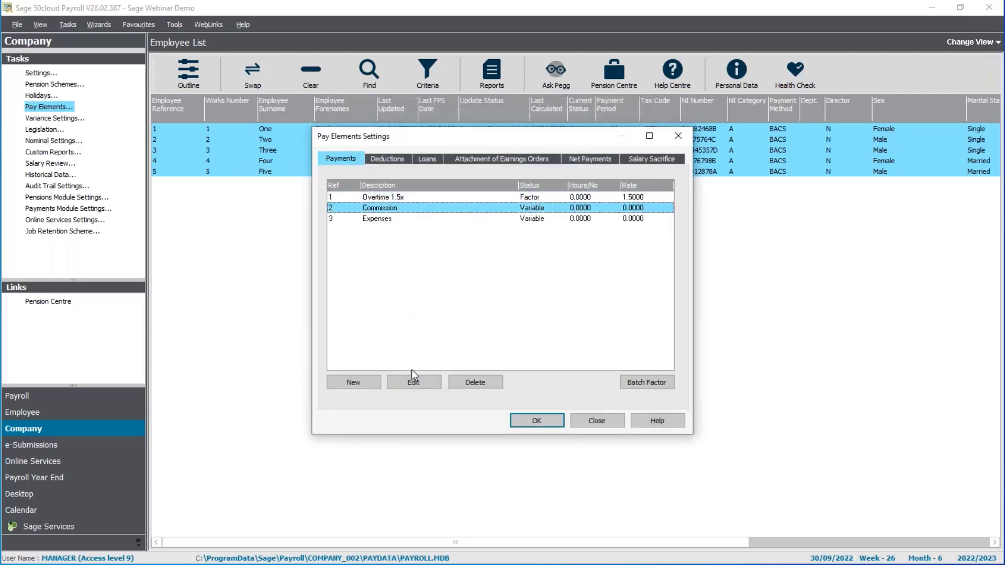
Examine which deductions and attachments the Commission payment is subject to, closing it without changes.
left_click(420, 384)
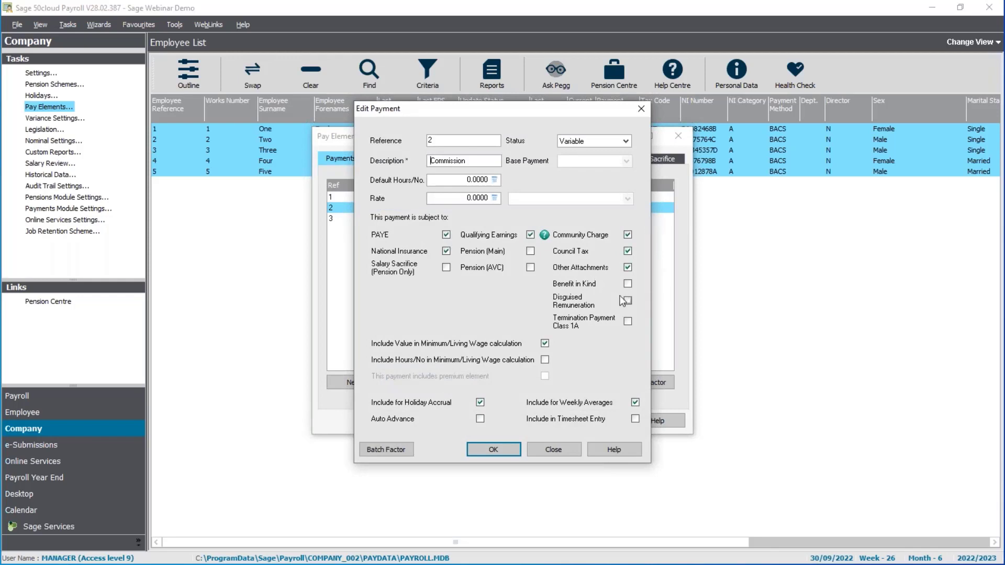
left_click(568, 450)
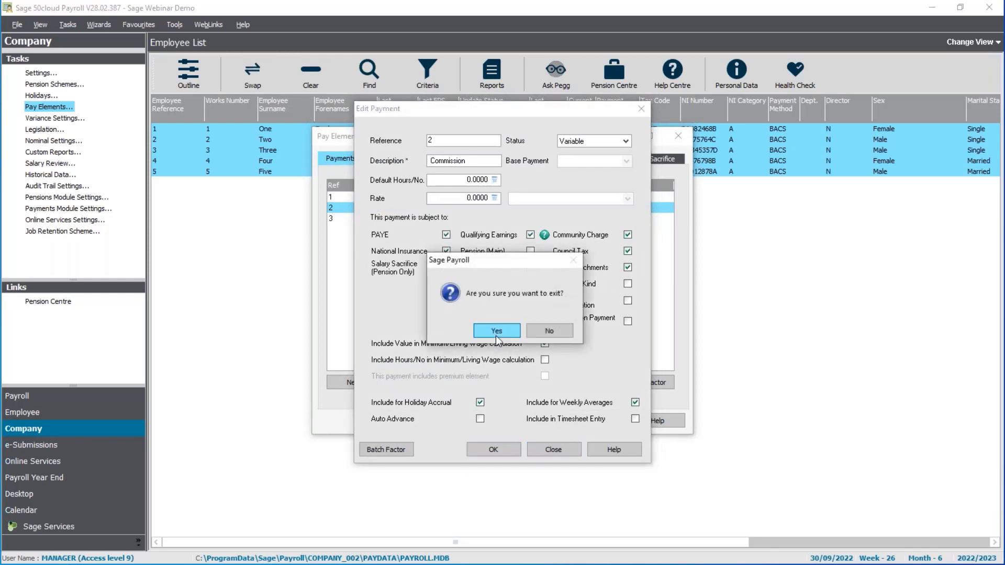
left_click(496, 337)
Check what the Expenses payment is subject to and save the company's pay elements settings.
left_click(408, 220)
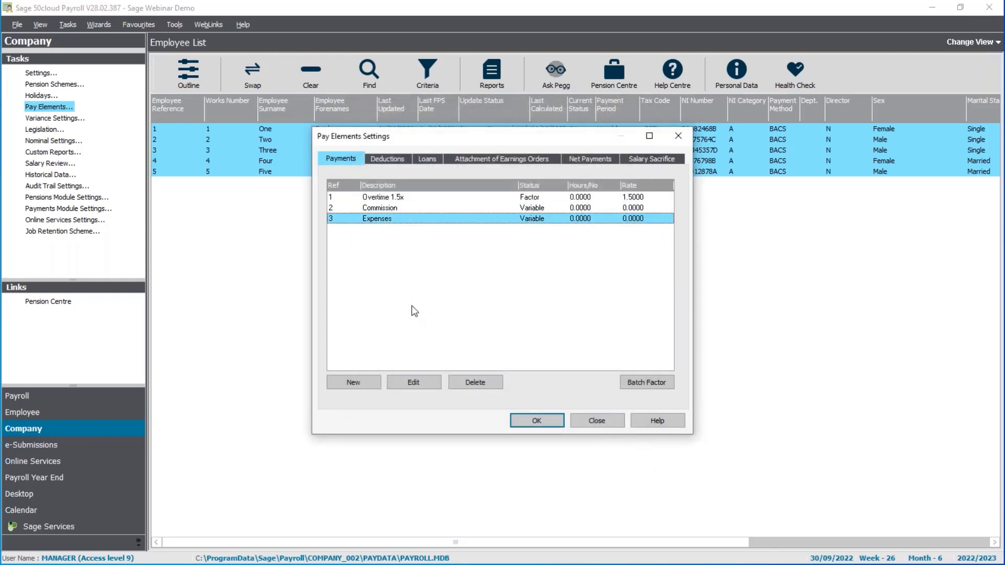
left_click(411, 385)
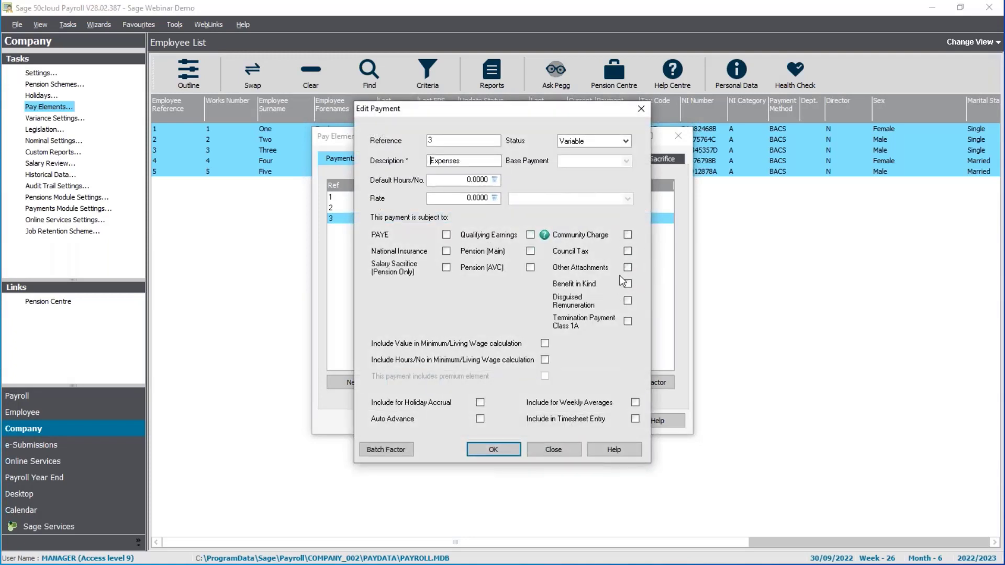
left_click(553, 454)
left_click(505, 331)
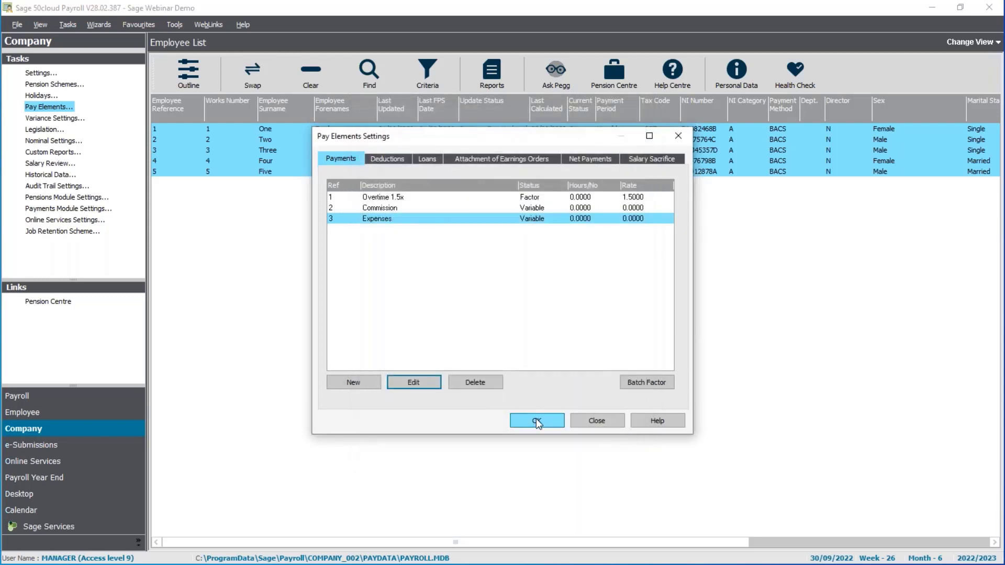
left_click(536, 418)
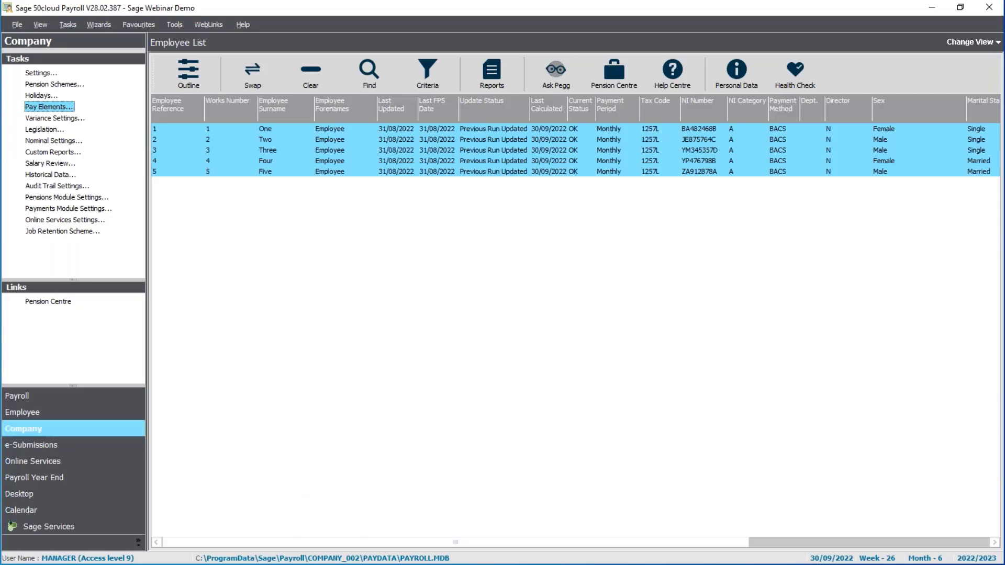
Open the attachment of earnings orders in the pay elements of the employee with reference 1.
left_click(93, 421)
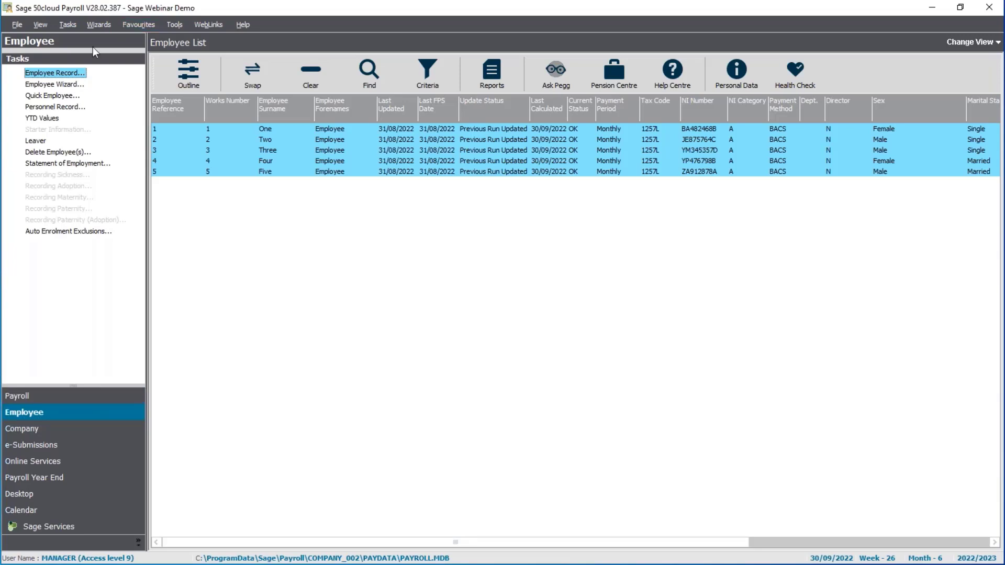
double_click(193, 140)
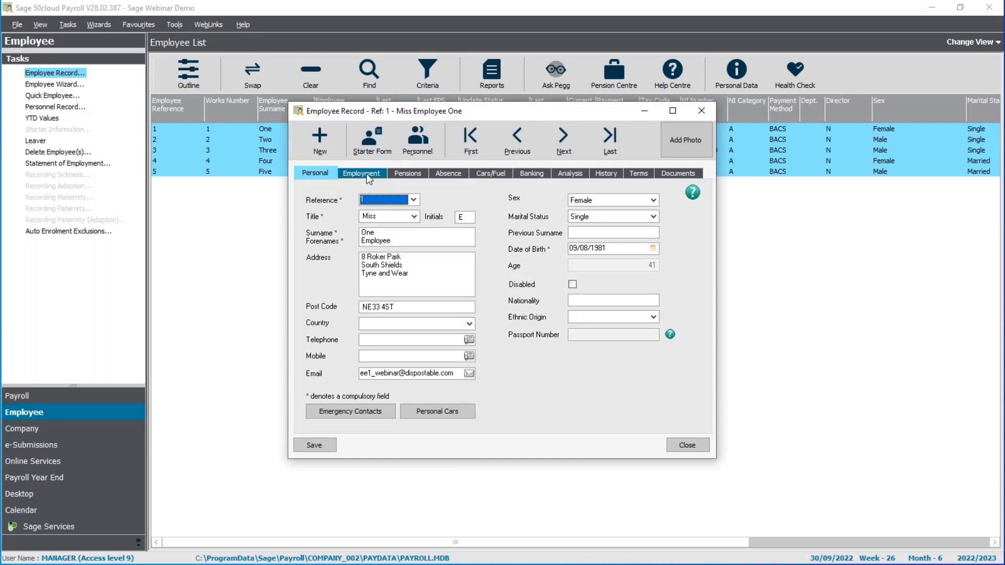
left_click(366, 174)
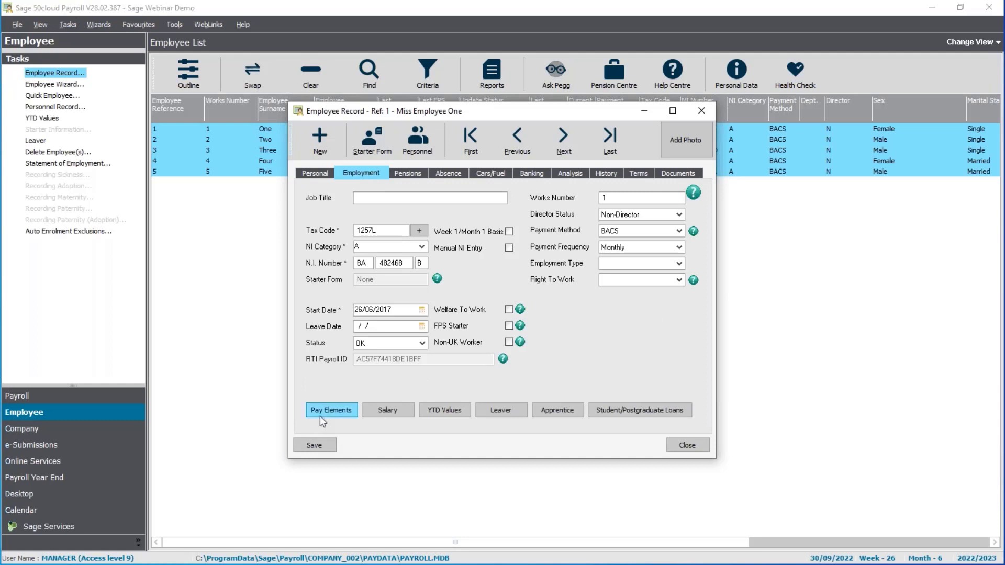
left_click(320, 413)
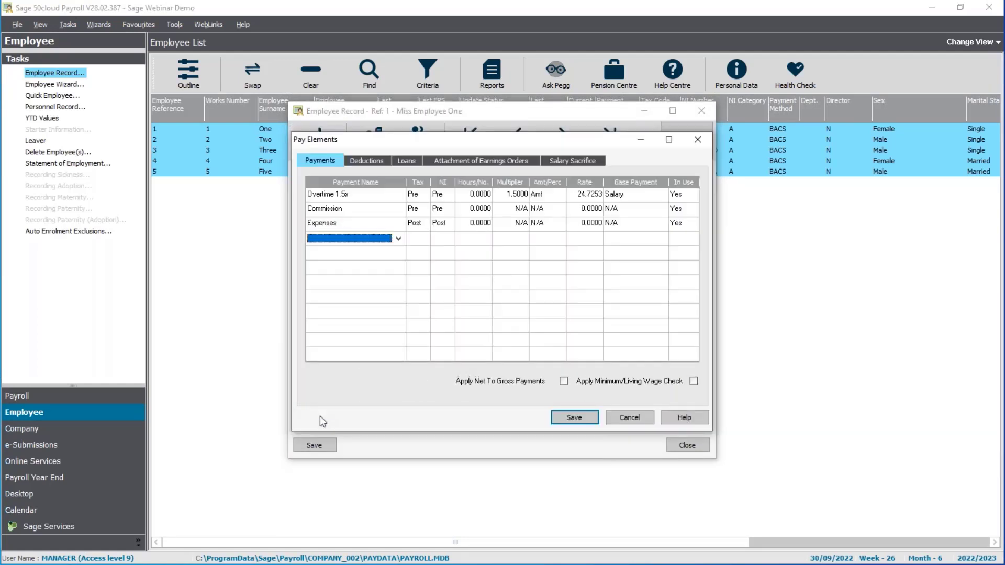
left_click(467, 159)
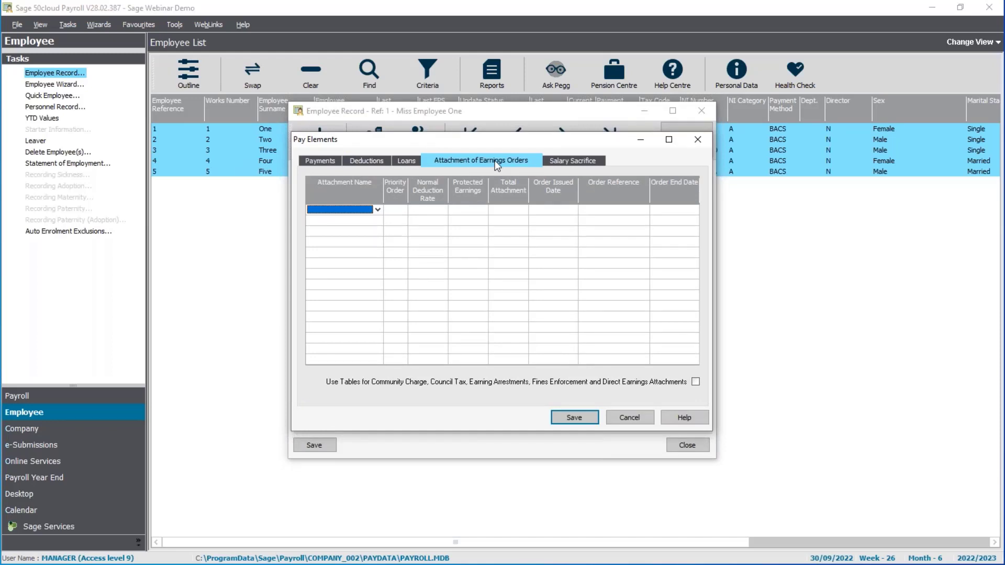
Add a Council Tax attachment in the first row of the employee's attachment of earnings orders.
left_click(364, 209)
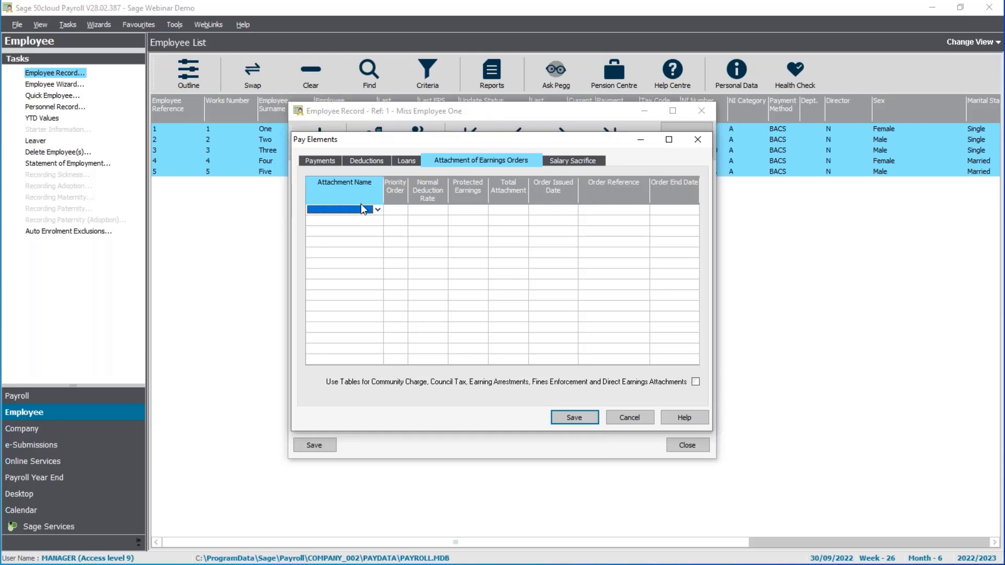
left_click(377, 209)
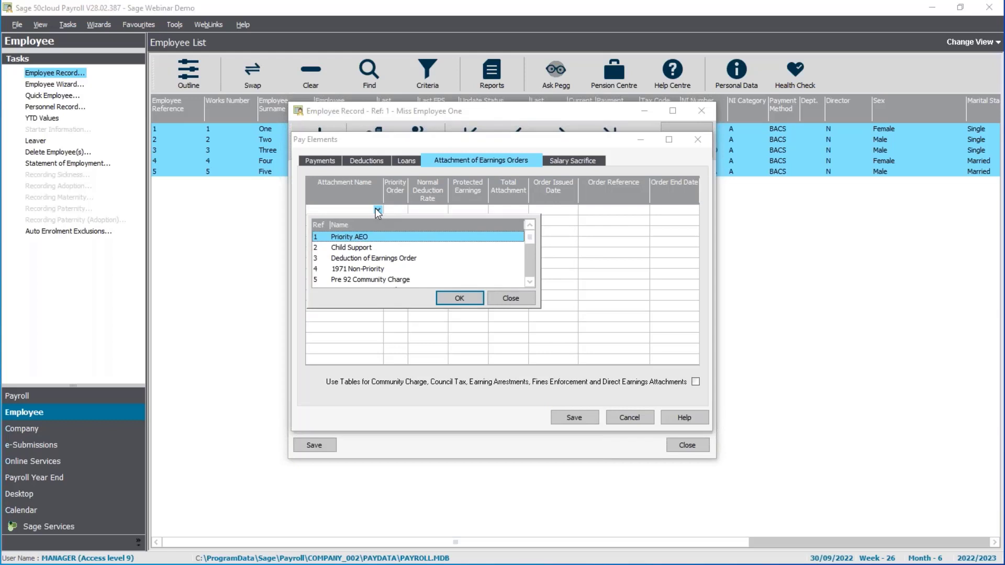
left_click(530, 282)
double_click(530, 282)
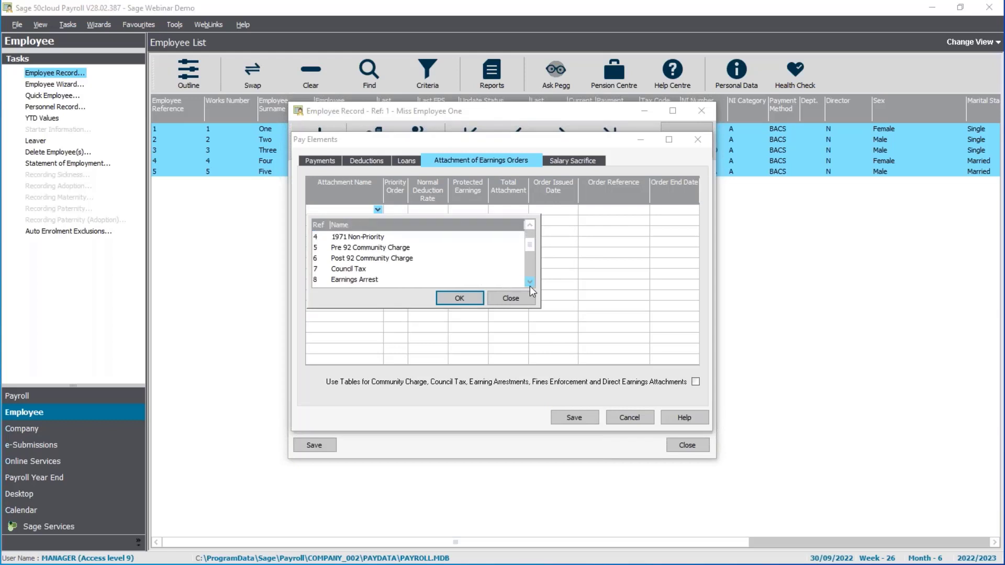
left_click(340, 270)
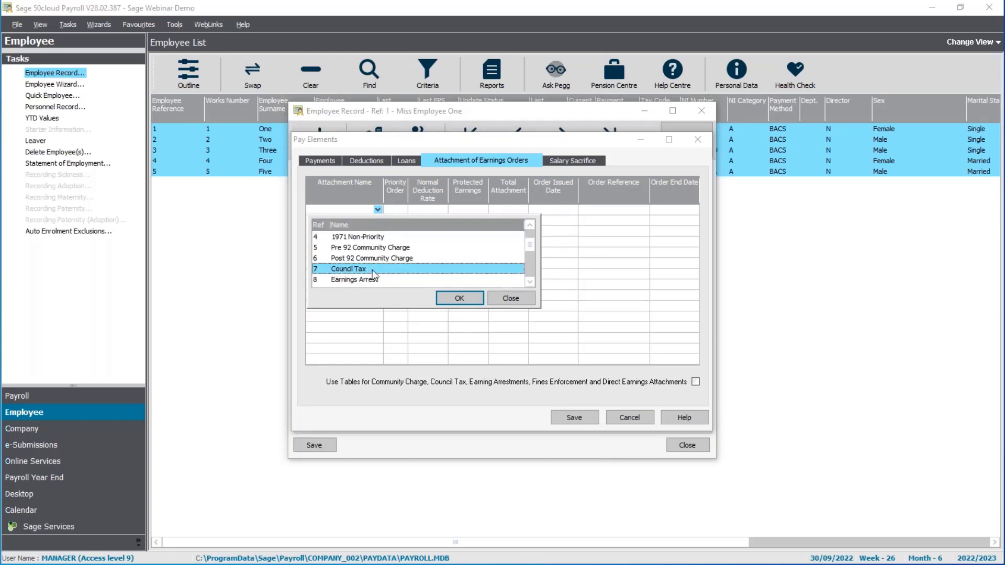
left_click(459, 298)
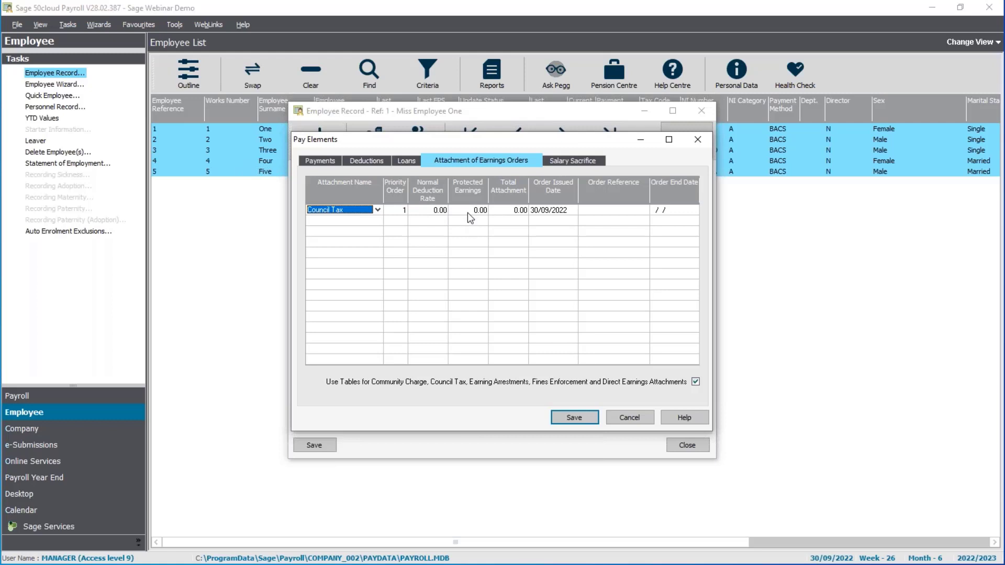
Set the Council Tax order's total attachment to 5500.00 and issued date to 01/09/2022, enter its order reference, and save the pay elements.
left_click(507, 210)
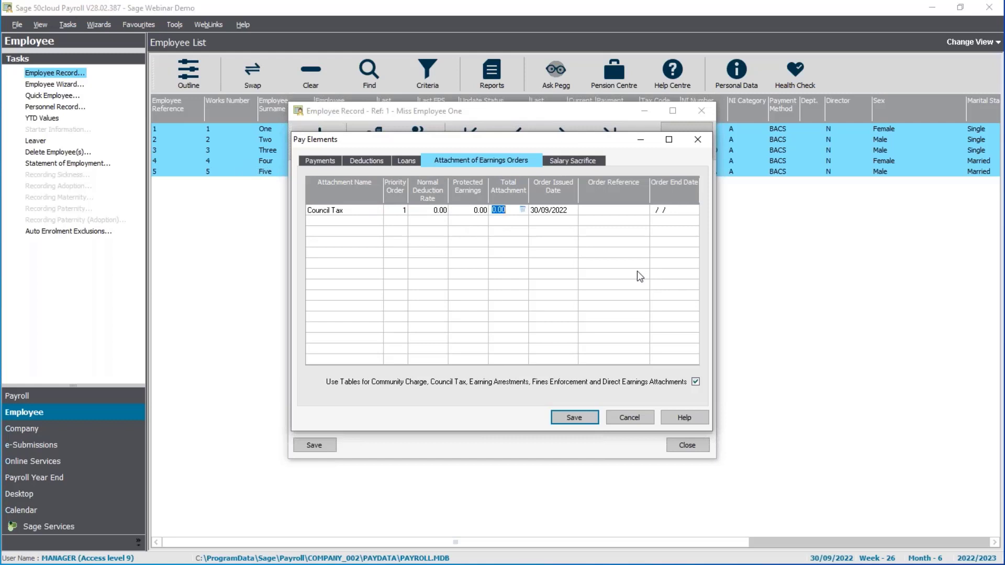
type("5500")
key("Tab")
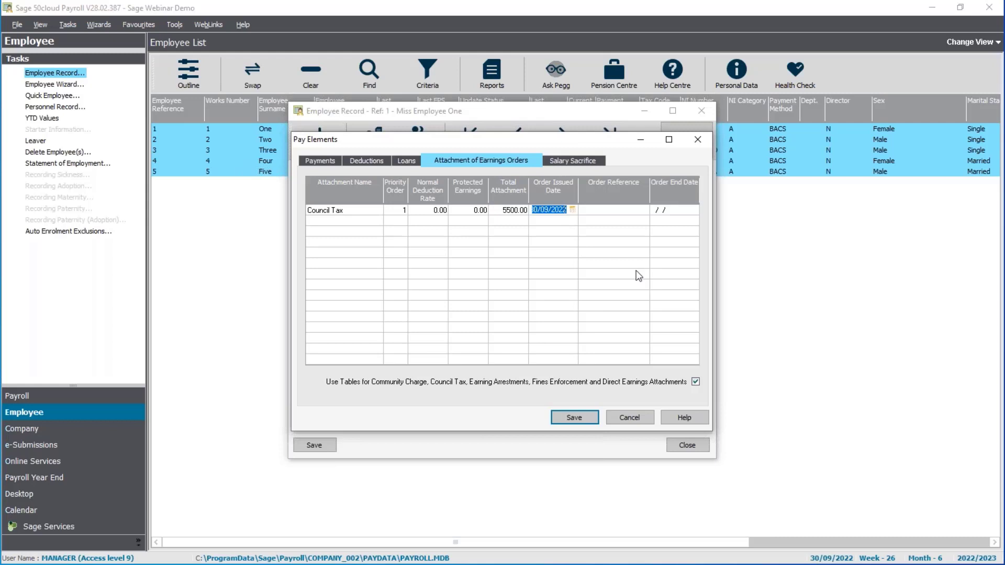
type("01092022")
key("Tab")
type("NCC1234")
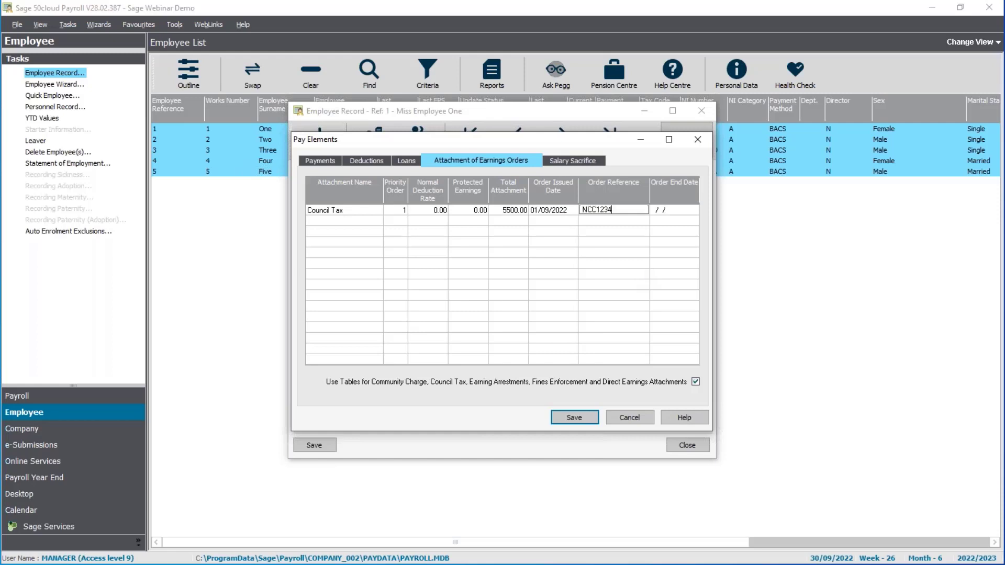
key("Tab")
left_click(585, 419)
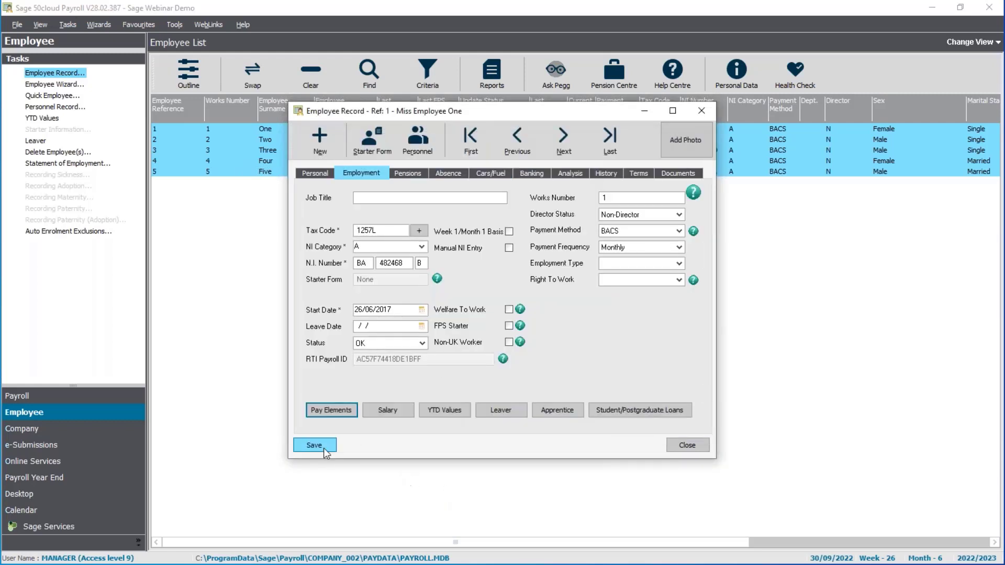
Move to the employee with reference 2 and open the attachment of earnings orders in their pay elements.
left_click(575, 143)
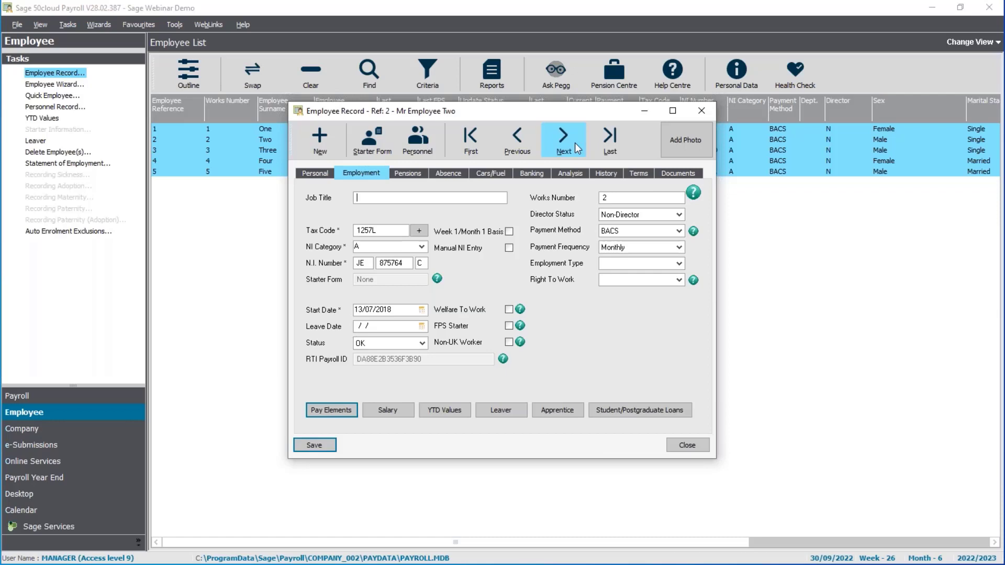
left_click(329, 410)
left_click(473, 163)
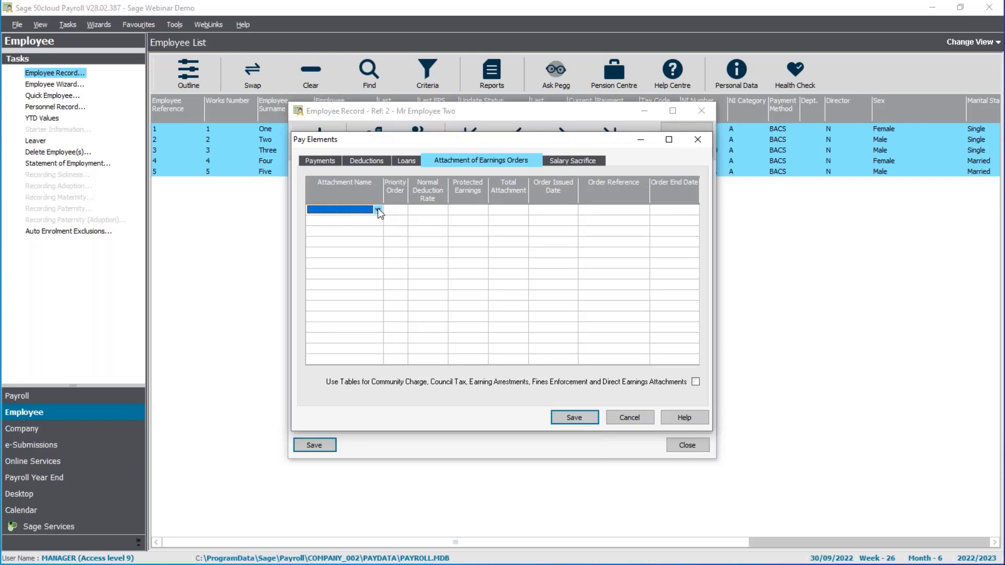
left_click(378, 209)
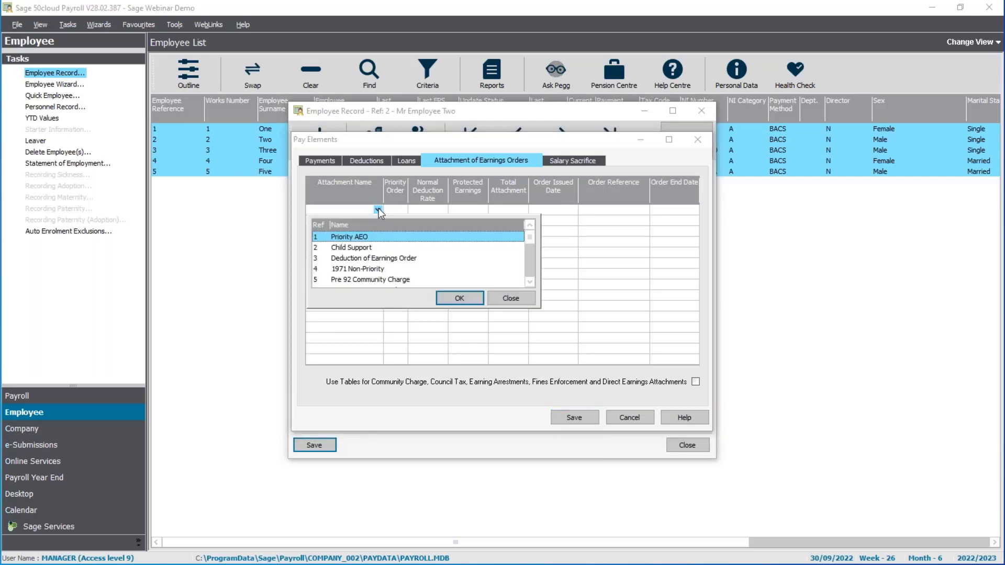
left_click(530, 271)
left_click(530, 272)
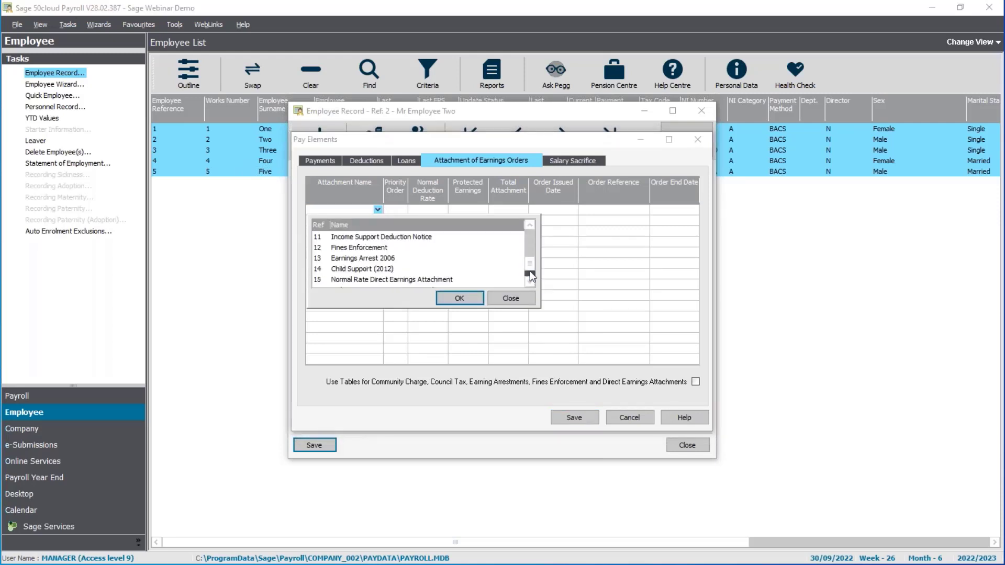
left_click(532, 236)
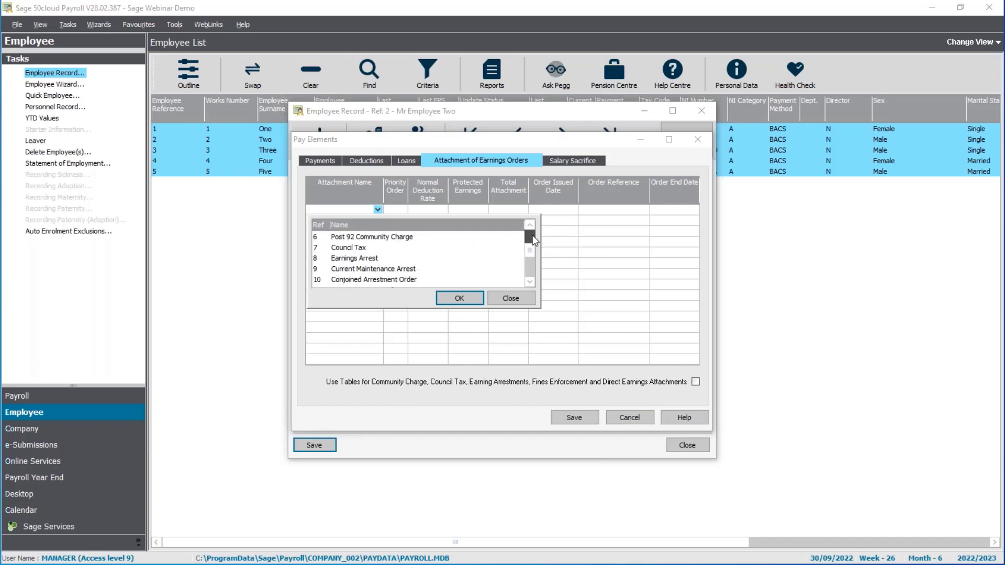
left_click(533, 236)
left_click(509, 299)
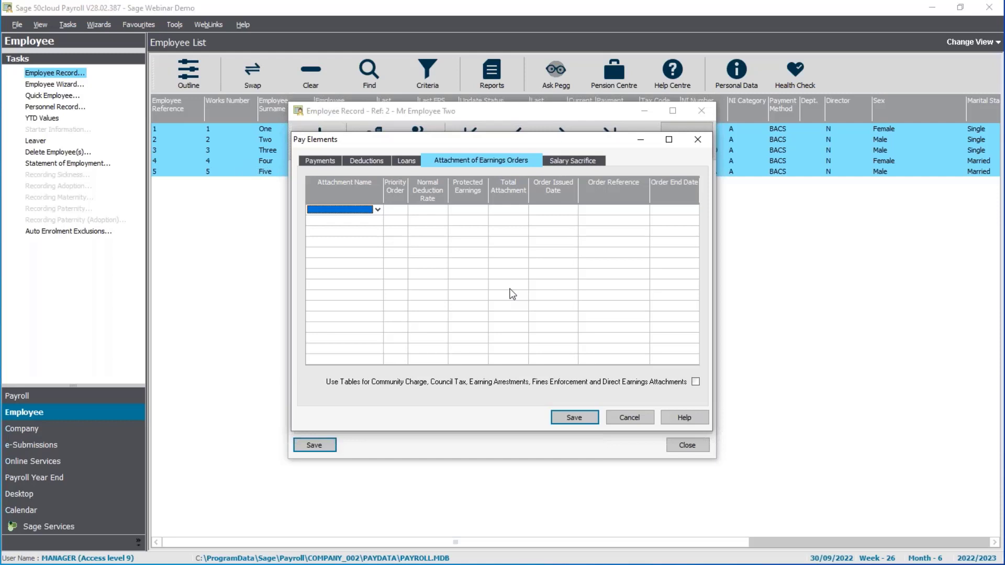
Add a Child Support (2012) attachment in the first row of the employee's attachment of earnings orders.
left_click(377, 210)
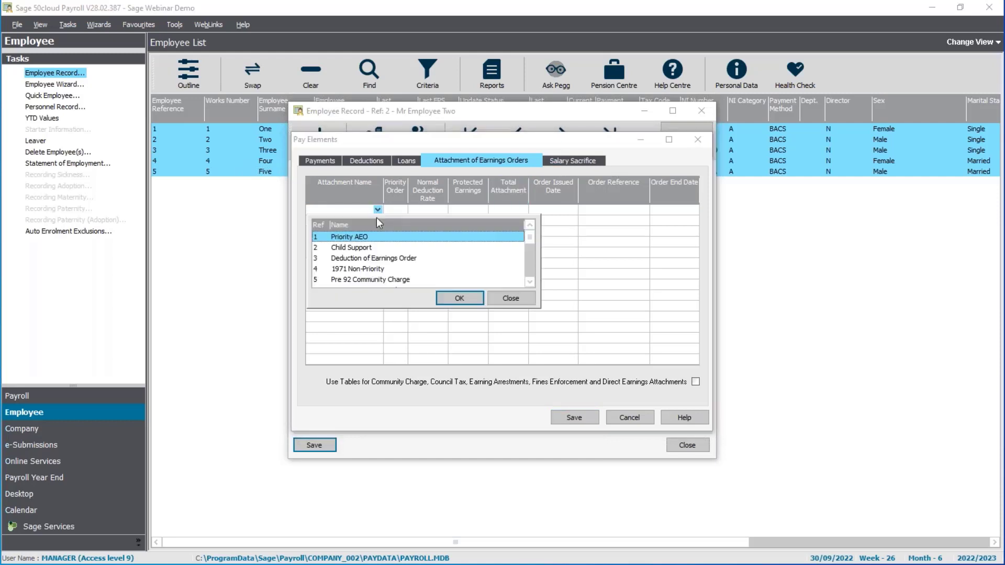
left_click(530, 269)
left_click(530, 268)
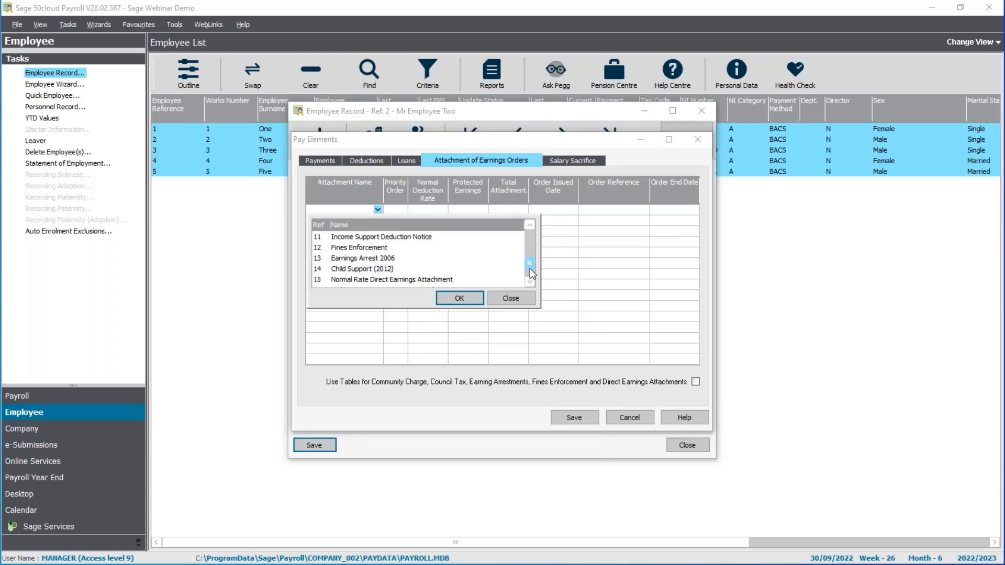
left_click(334, 270)
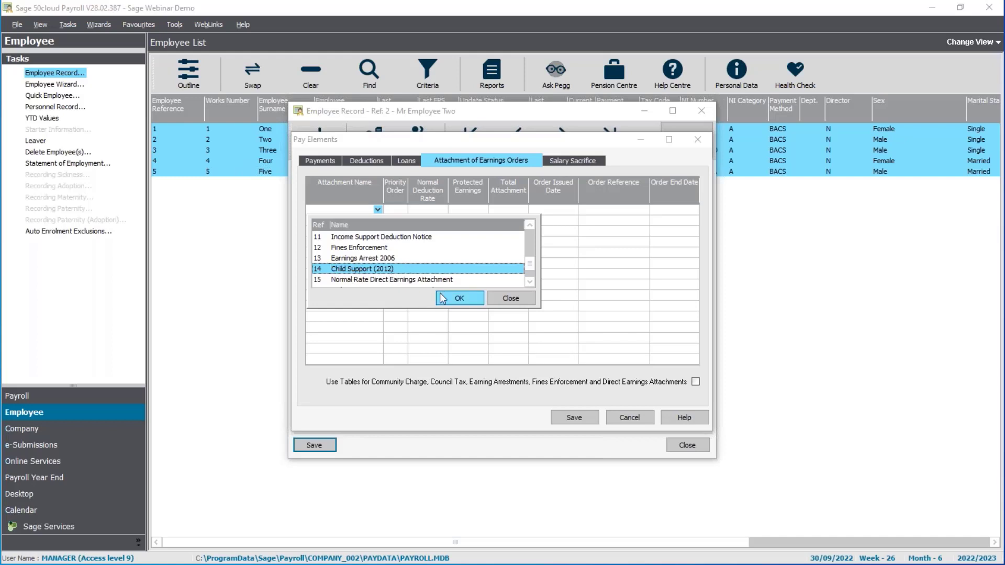
left_click(458, 298)
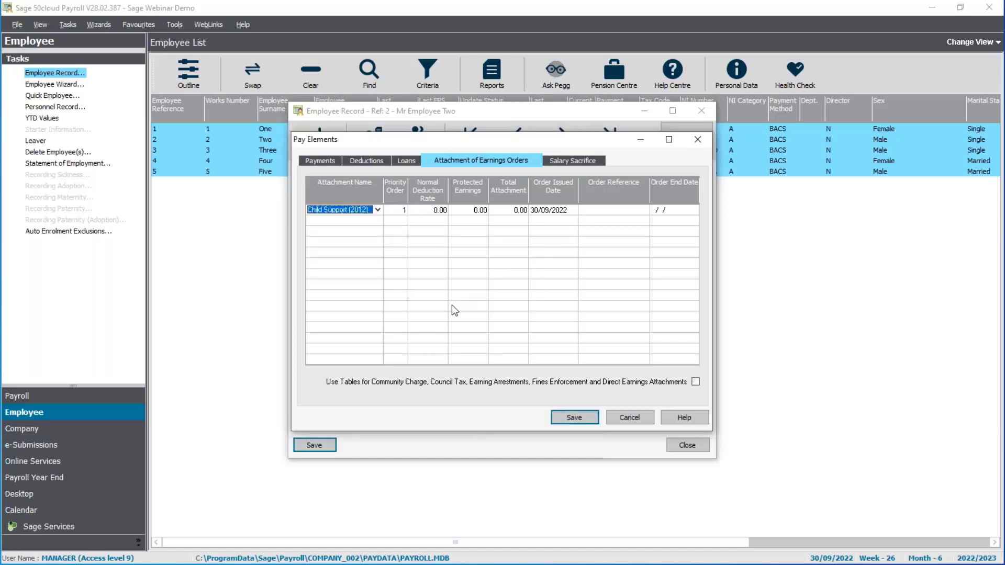
Set the Child Support (2012) order's normal deduction rate to 240.00 and its issued date to 01/09/2022.
left_click(435, 211)
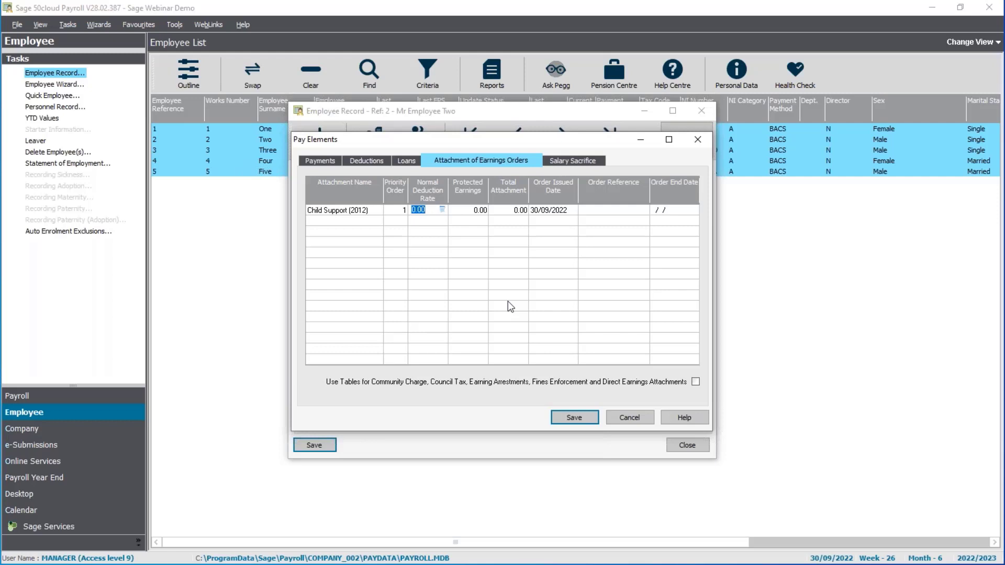
type("240")
key("Tab")
left_click(476, 212)
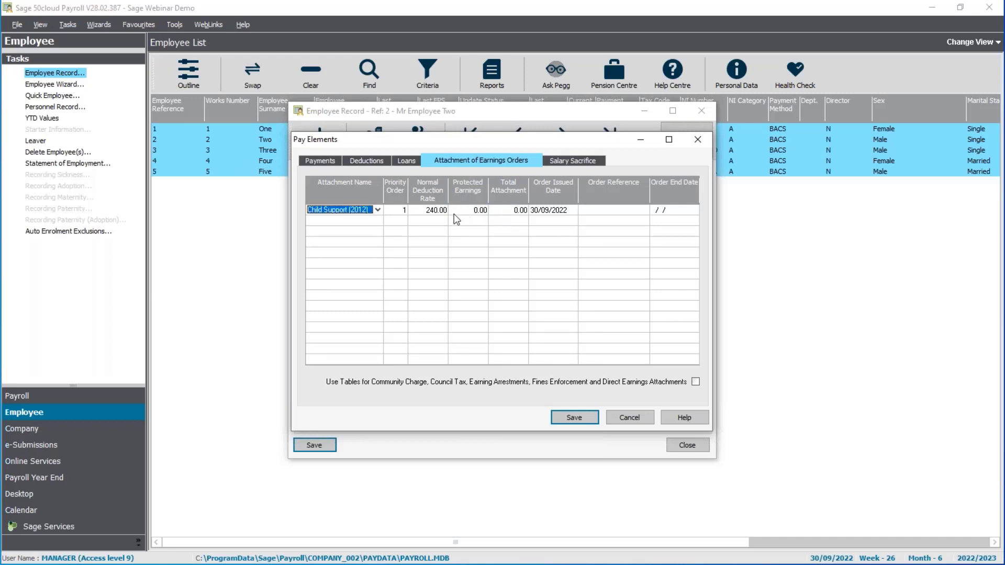
left_click(516, 211)
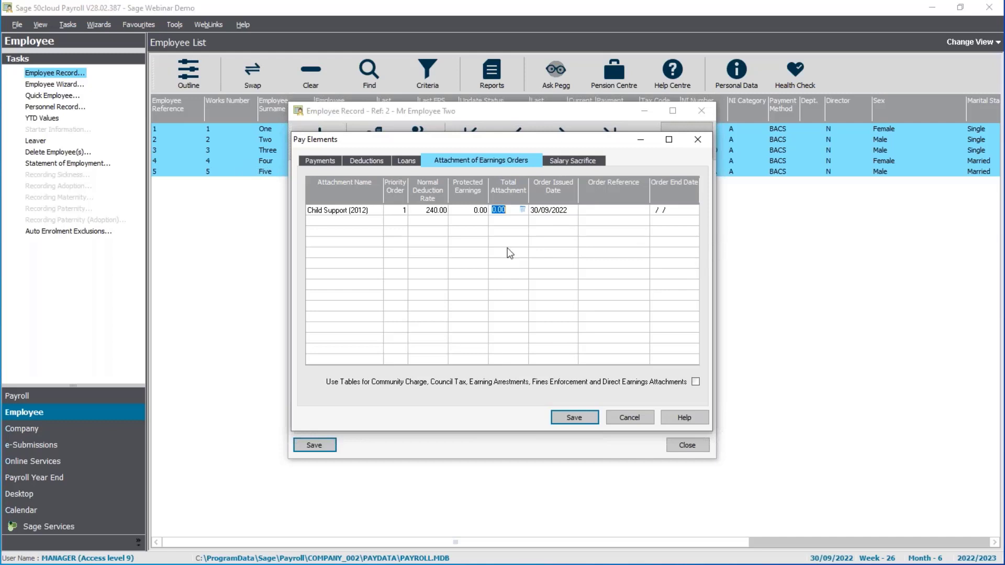
left_click(553, 212)
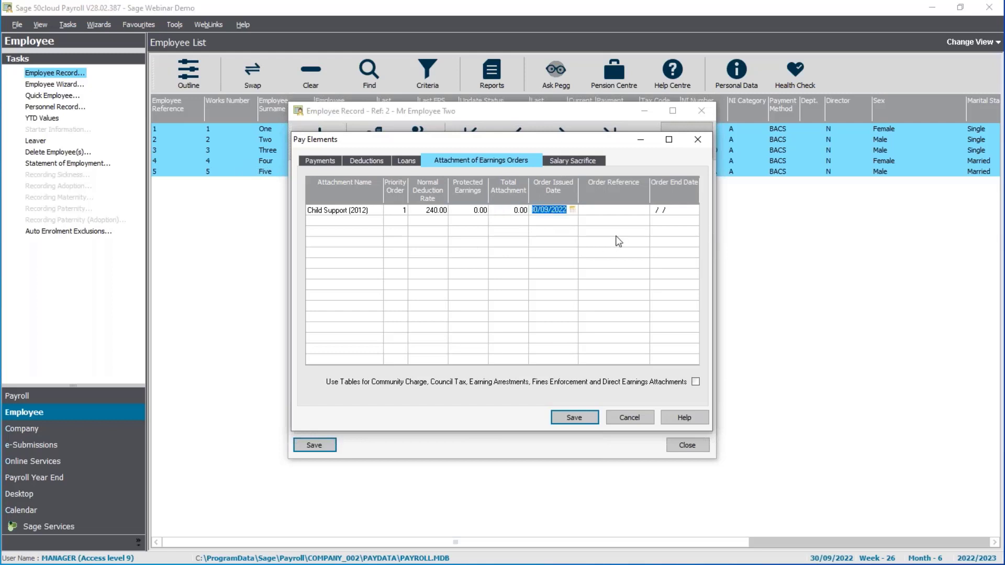
type("010922")
key("Tab")
Enter the 12-digit order reference for the Child Support (2012) order and save the pay elements.
left_click(586, 420)
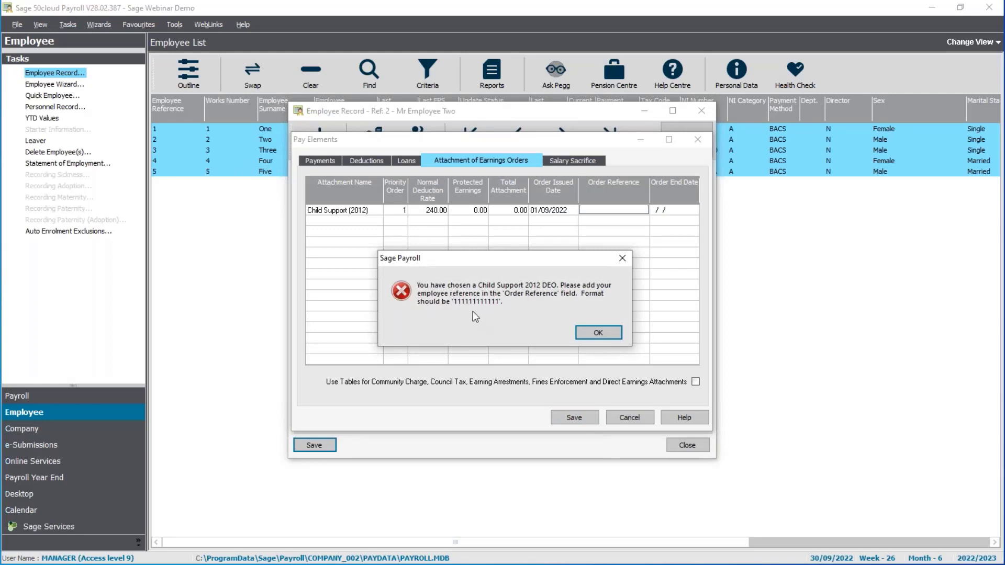
left_click(592, 328)
type("123456789012")
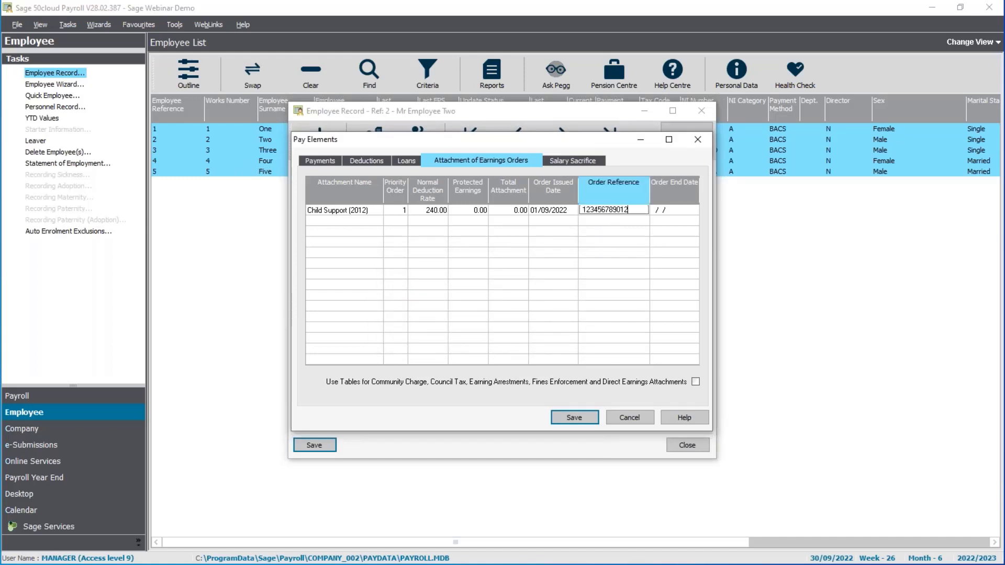
key("Tab")
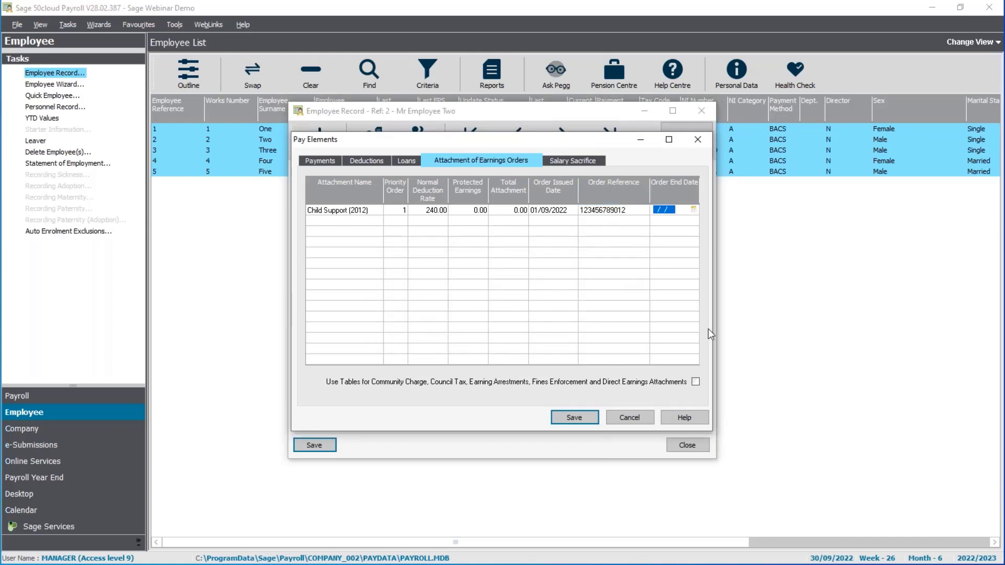
left_click(577, 421)
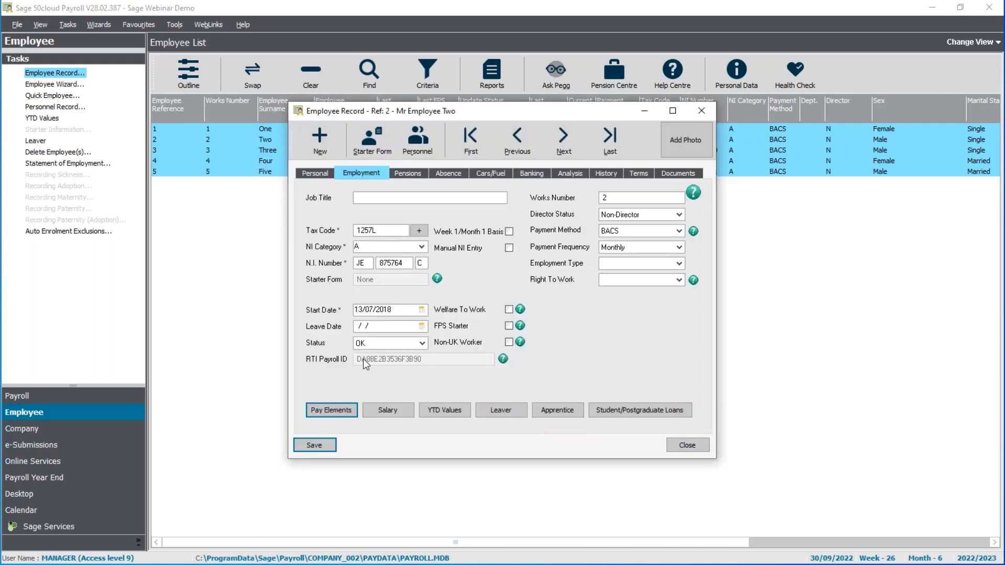
Move to the employee with reference 3 and open the attachment of earnings orders in their pay elements.
left_click(561, 139)
left_click(314, 412)
left_click(459, 159)
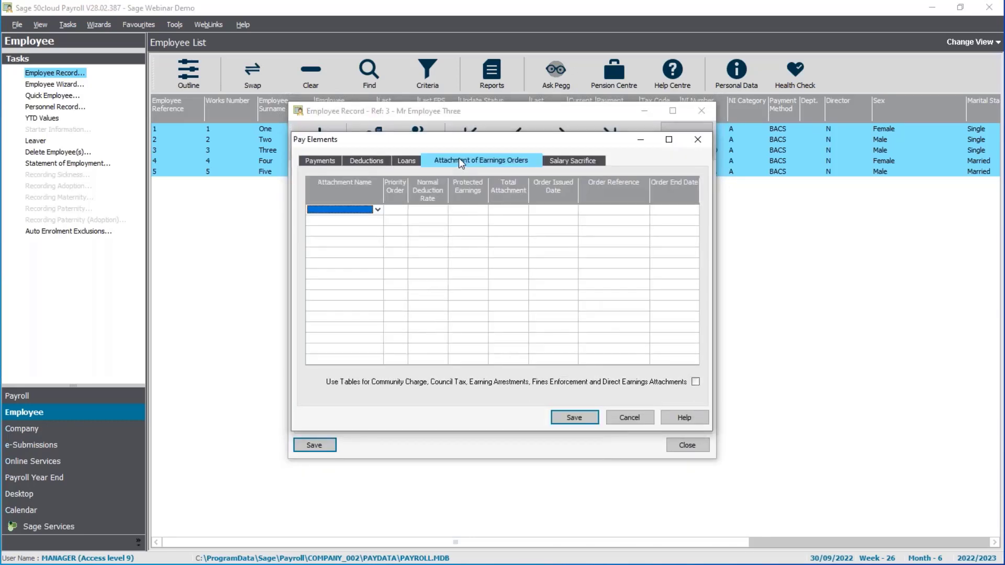
Add a 1971 Non-Priority attachment in the first row of this employee's attachment of earnings orders.
left_click(378, 210)
left_click(347, 270)
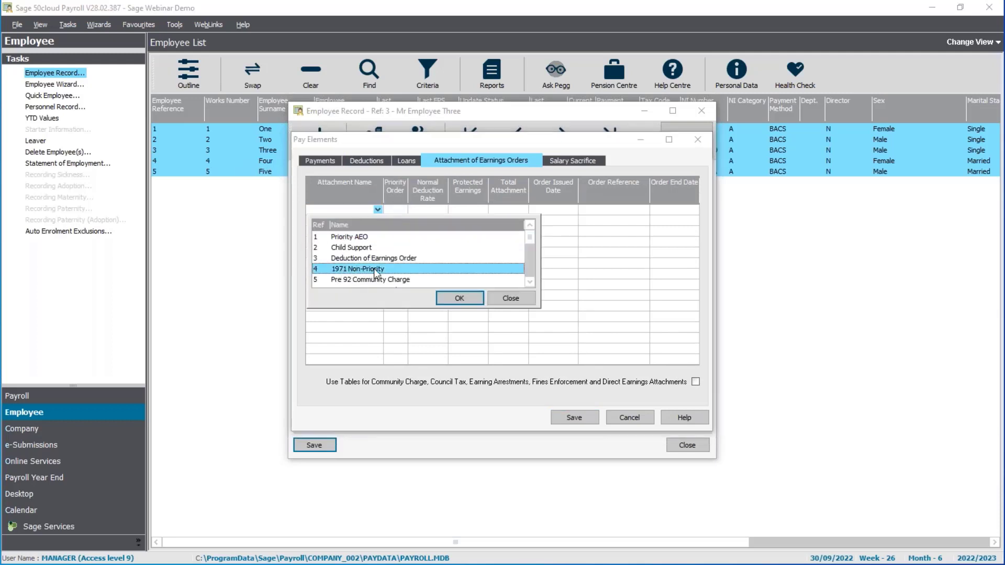
left_click(469, 299)
Set the 1971 Non-Priority order's normal deduction rate to 150.00, protected earnings to 1000.00, total attachment to 3000.00 and issued date to 01/09/2022.
key("Tab")
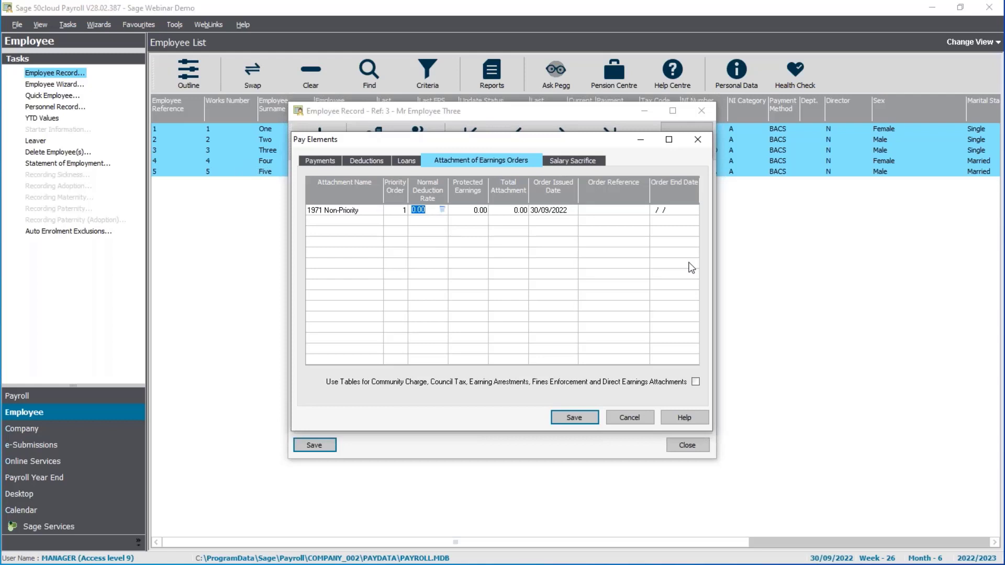
type("150")
key("Tab")
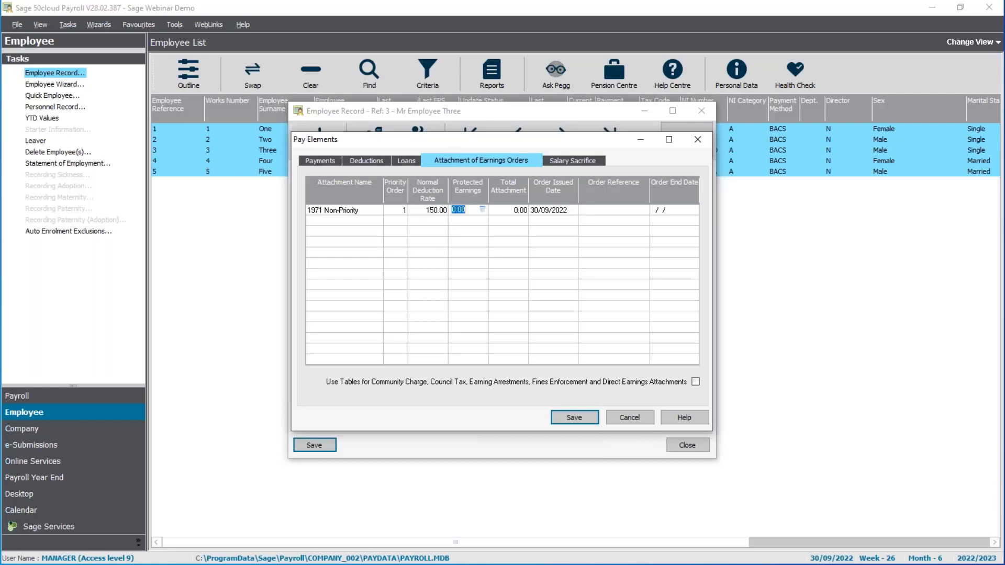
type("10000")
key("Tab")
type("3000")
key("Tab")
type("01/09/2022")
key("Tab")
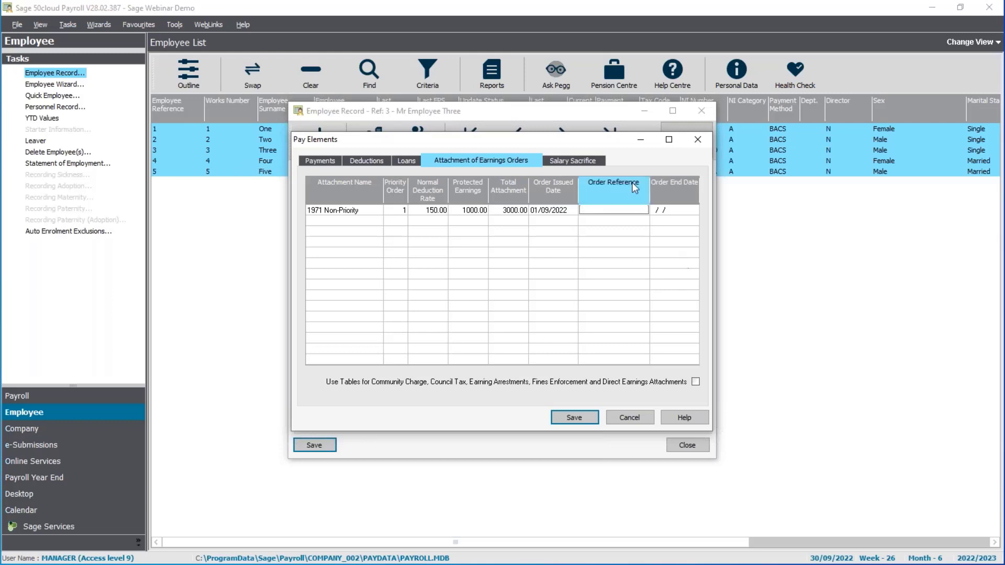
Save the pay elements and the employee record, and return to the employee list.
left_click(573, 414)
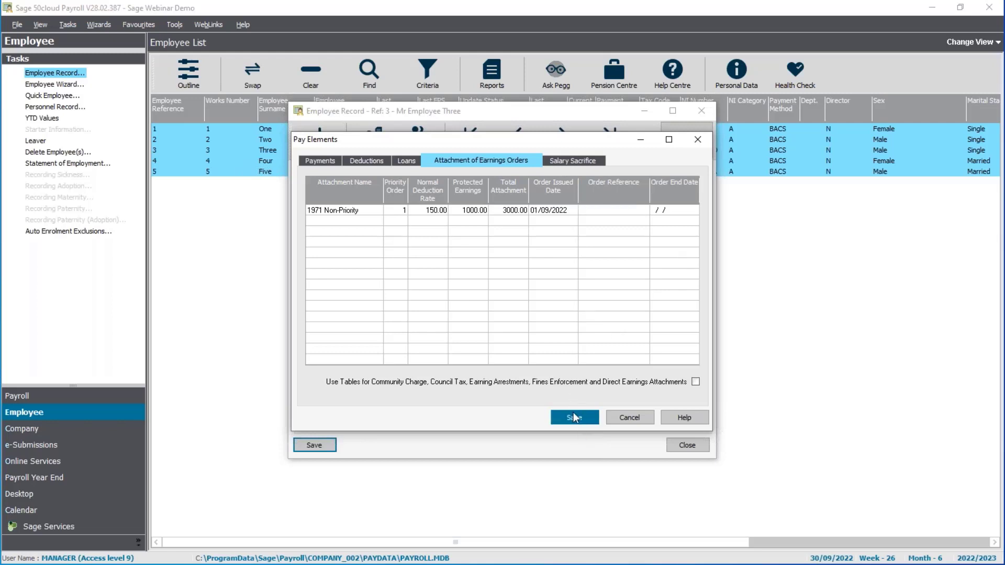
left_click(317, 450)
left_click(694, 444)
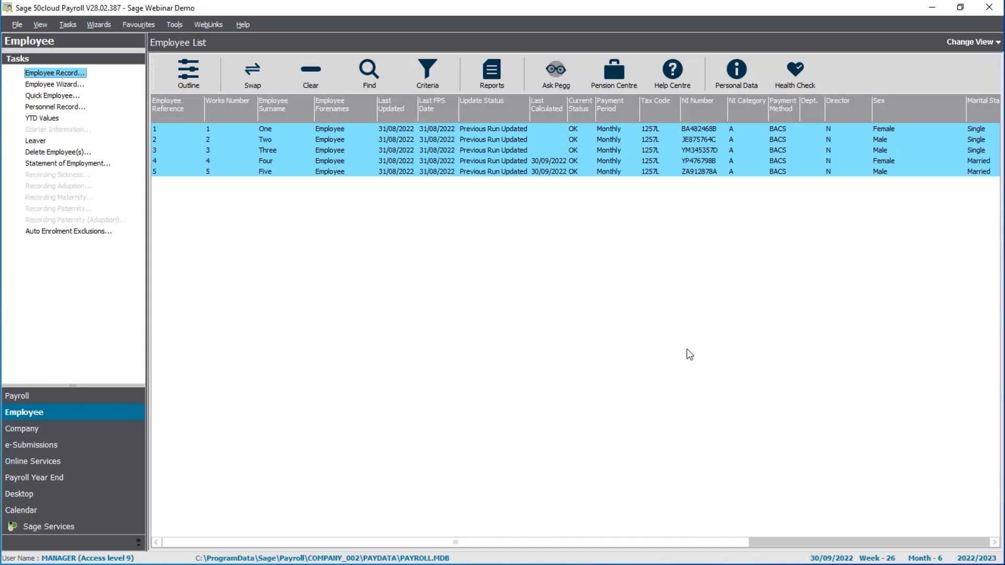
left_click(355, 564)
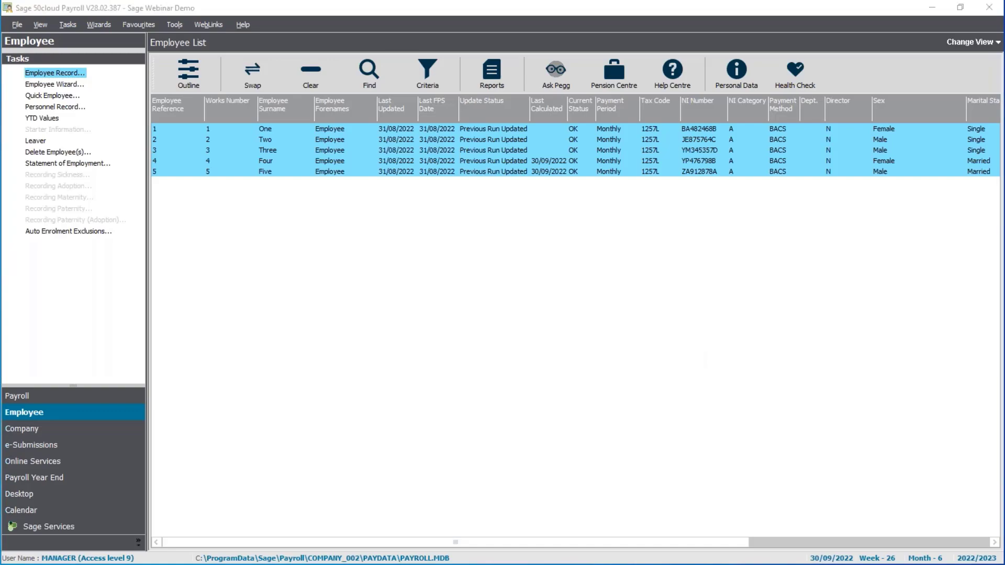
key("alt+Tab")
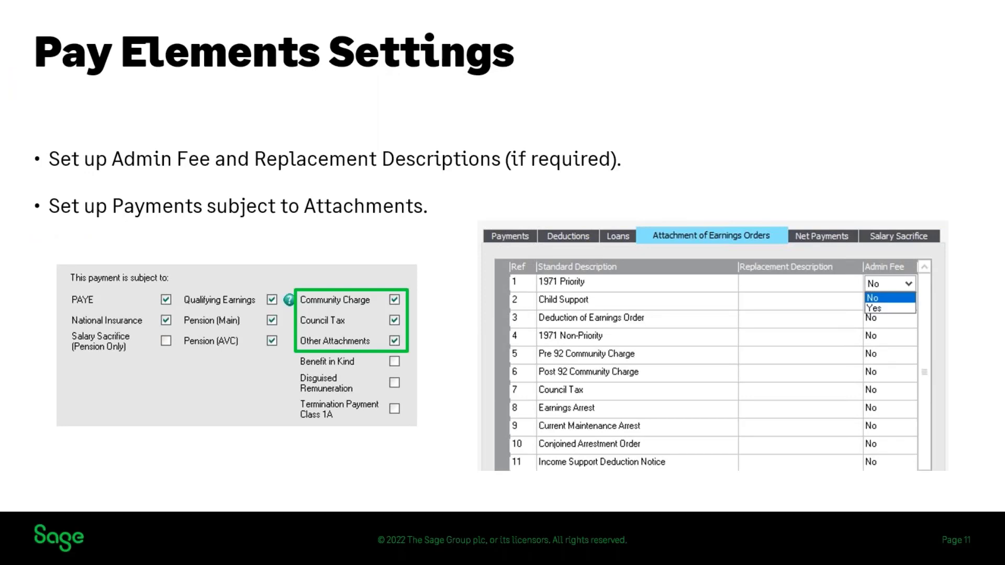
key("Right")
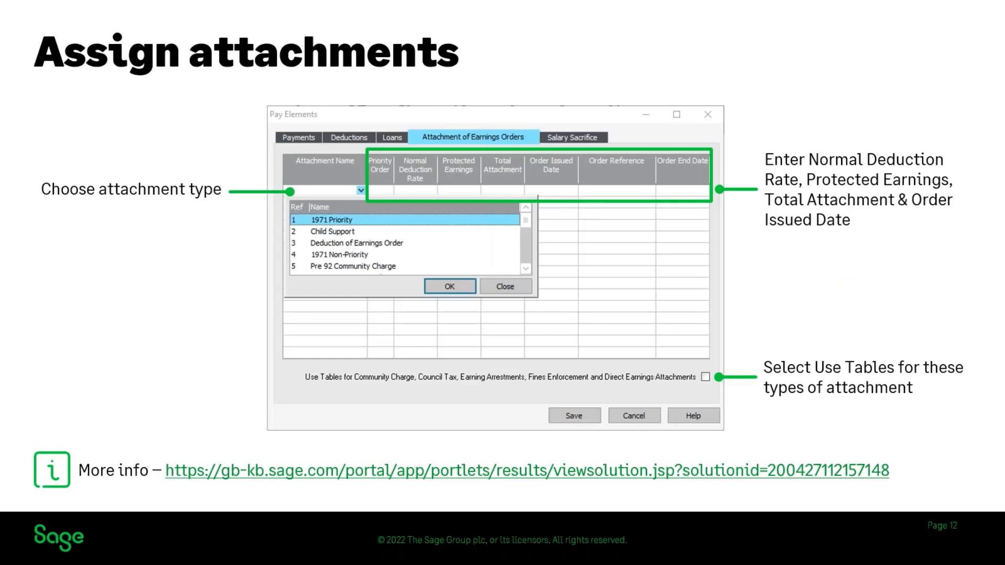
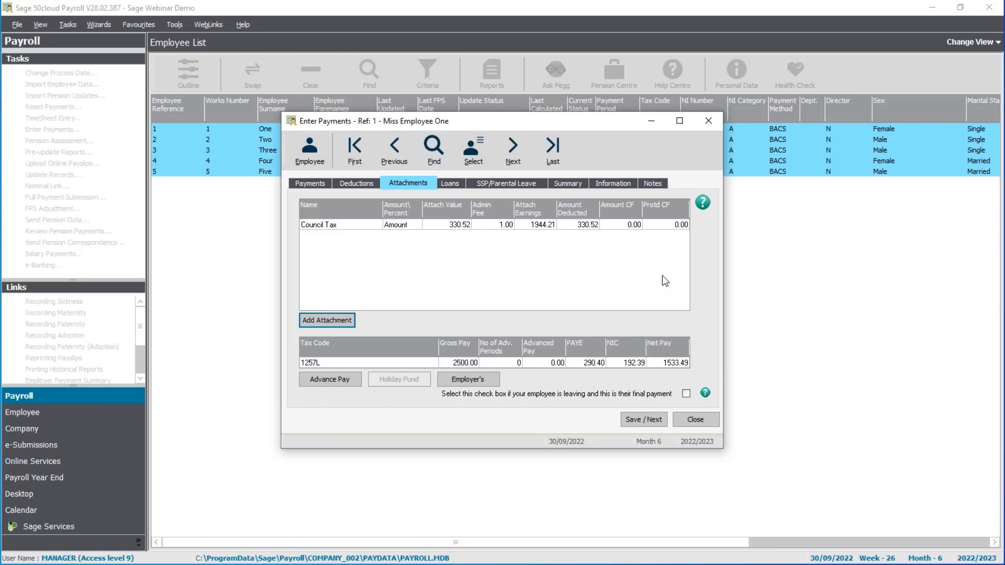
Close the payment entry and examine the Council Tax attachment of earnings rates in the company's legislation settings, leaving without saving.
left_click(696, 419)
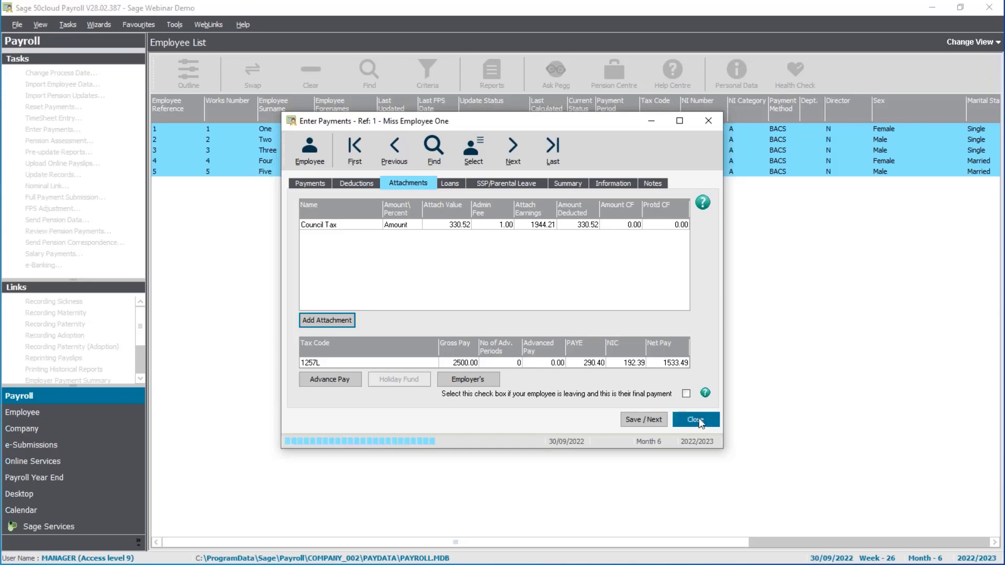
left_click(39, 429)
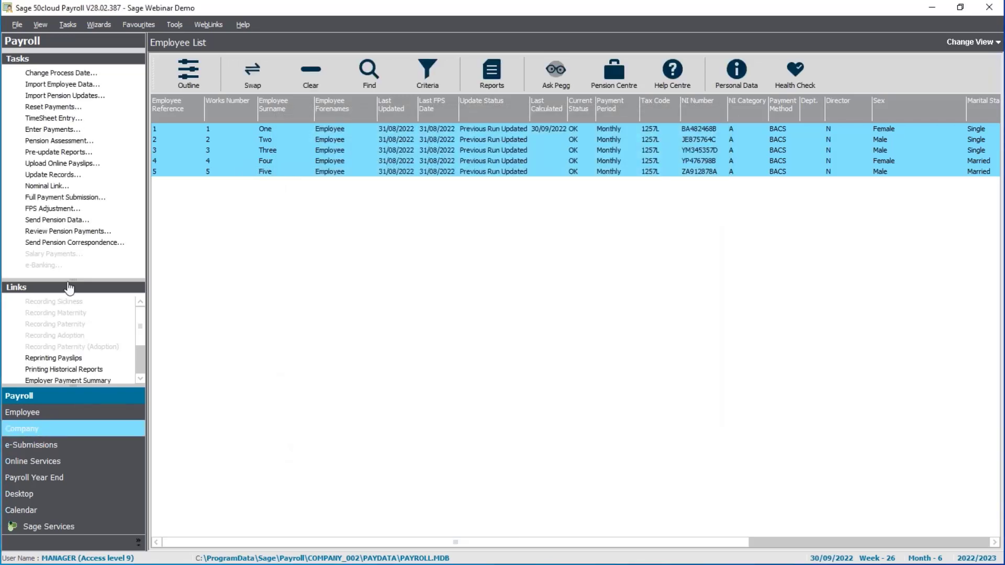
left_click(45, 131)
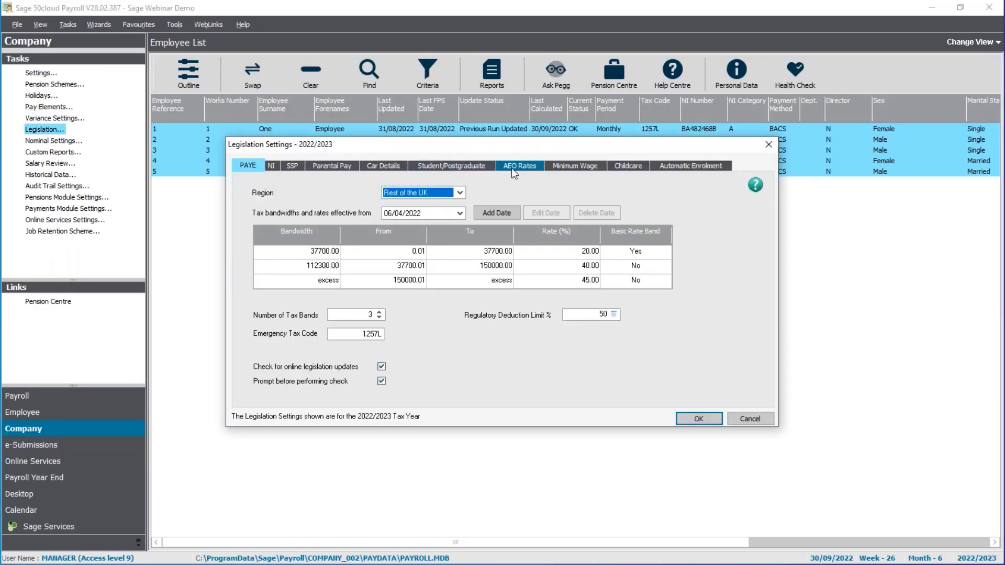
left_click(514, 167)
left_click(492, 192)
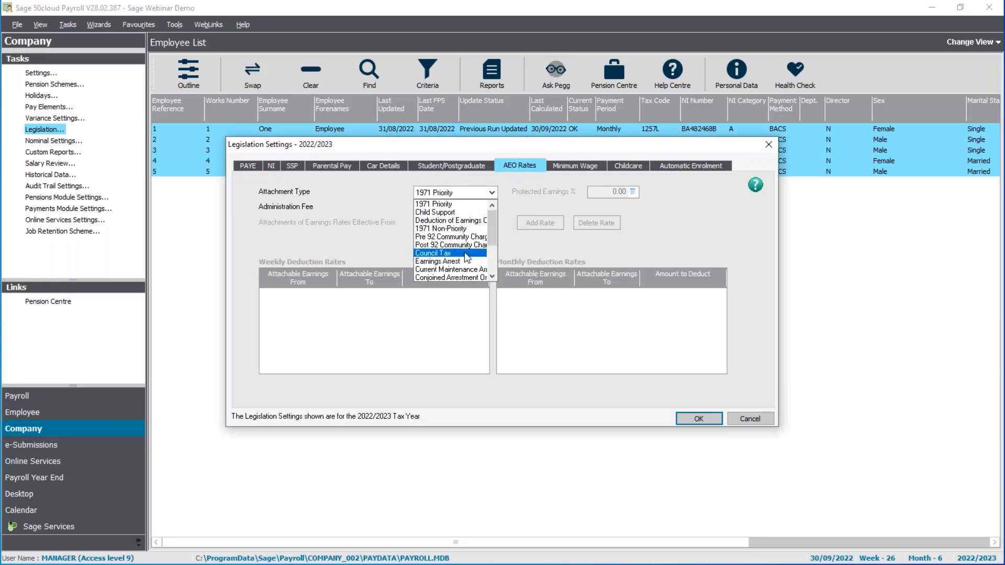
left_click(464, 253)
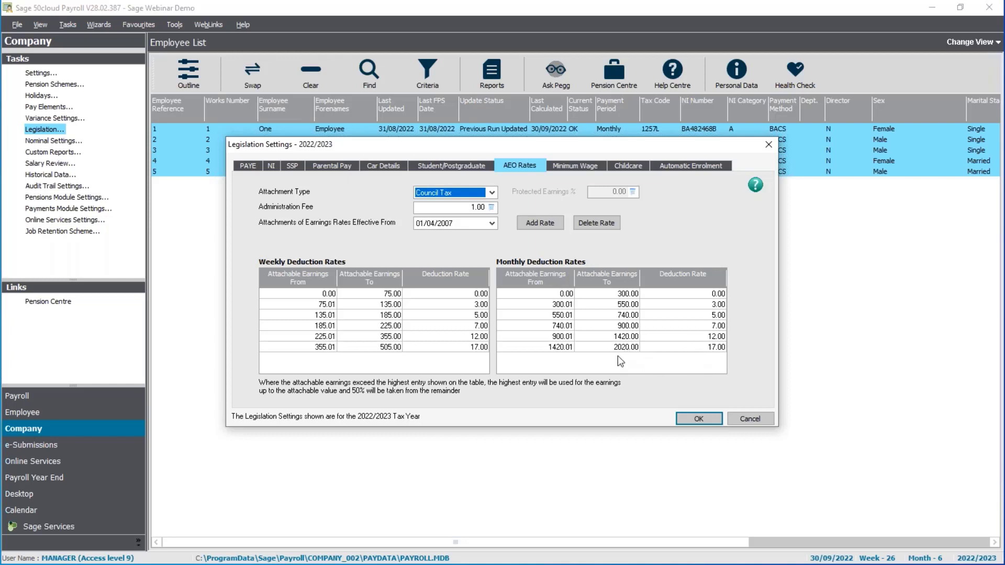
left_click(750, 419)
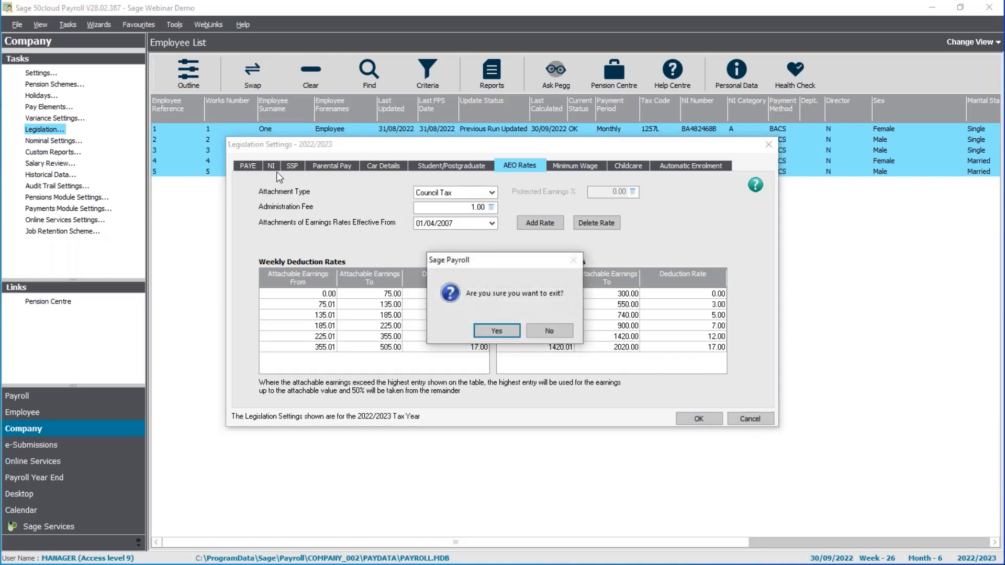
left_click(498, 331)
Start entering payments for the selected employees and show the first employee's attachments.
left_click(24, 396)
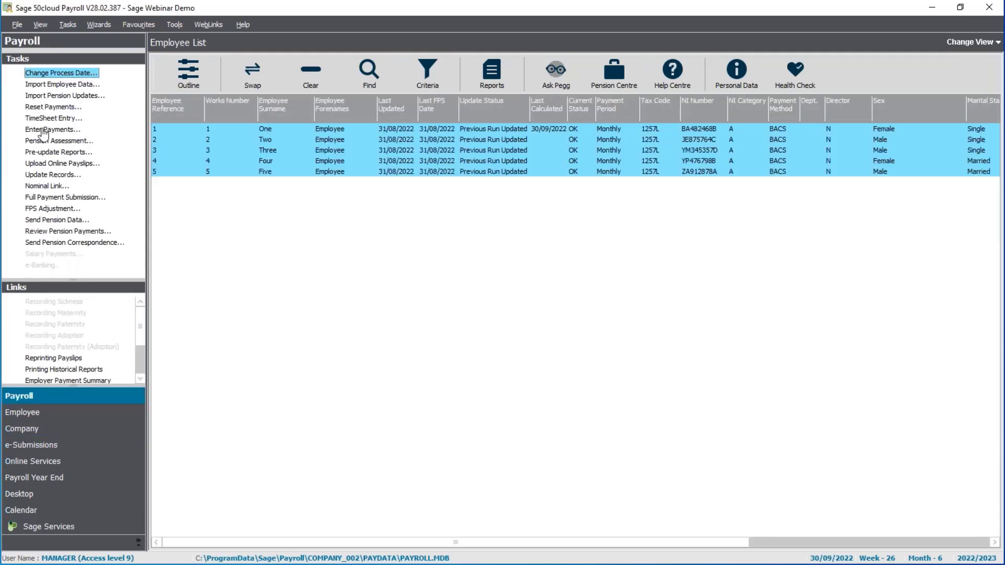
left_click(43, 129)
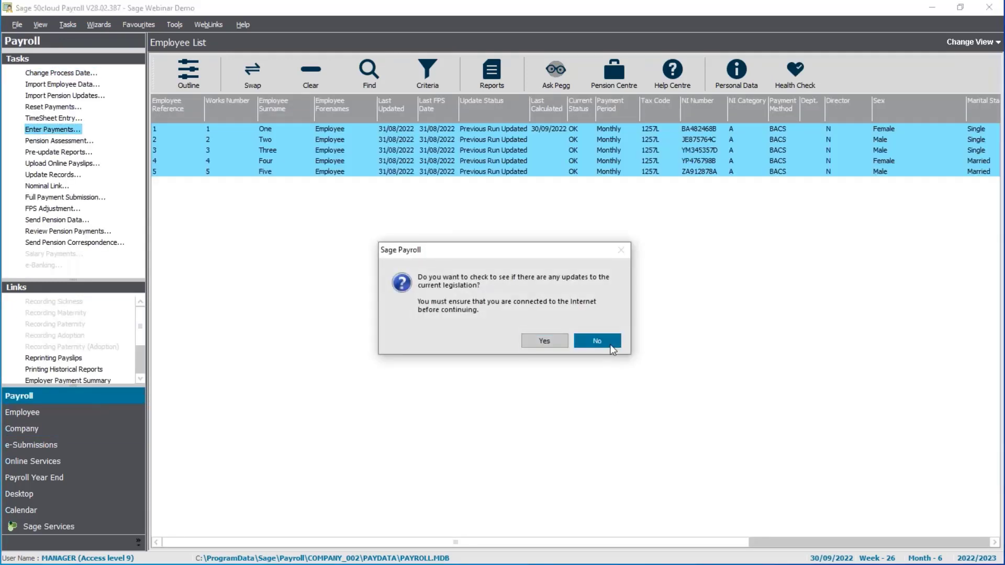
left_click(541, 344)
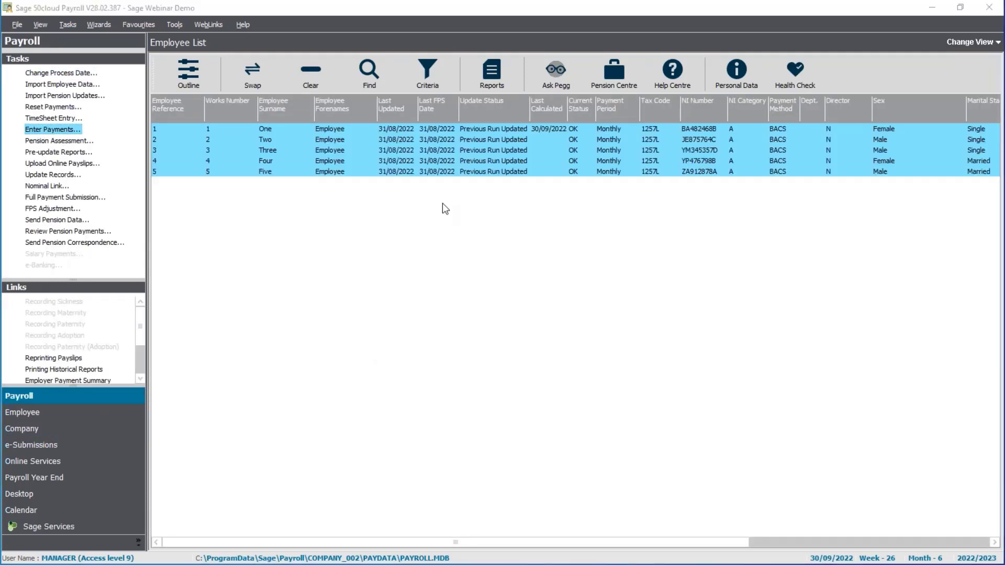
left_click(408, 183)
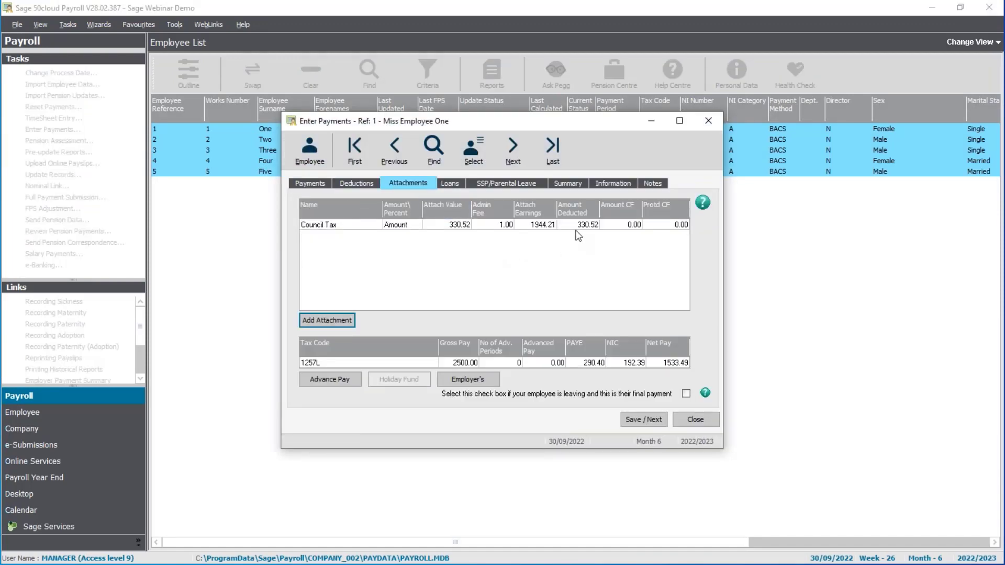
Switch to Calculator, multiply 1944.21 by 0.17 to check the Council Tax deduction, and close Calculator.
key("alt+Tab")
type("1944.21")
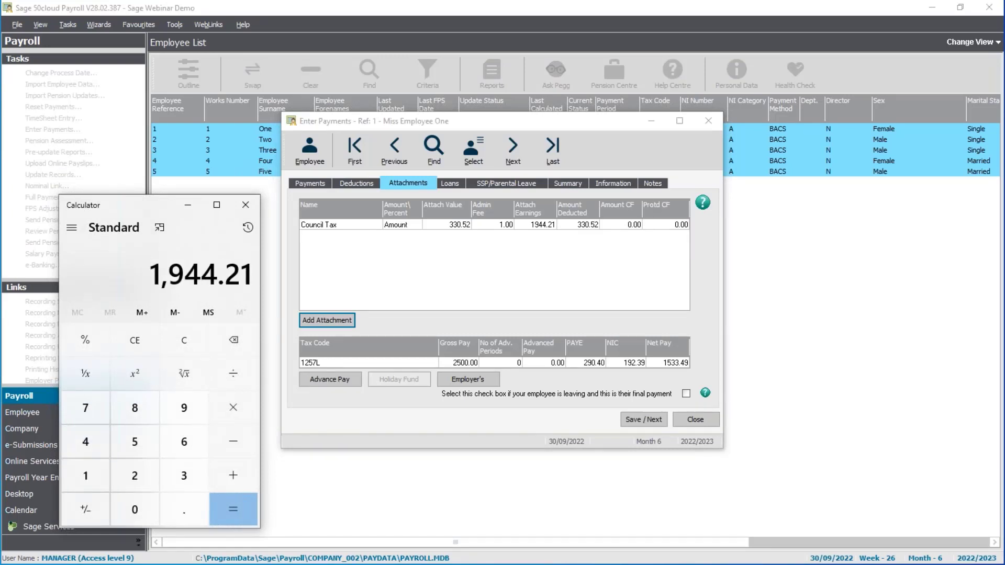
type("*0.17")
key("Return")
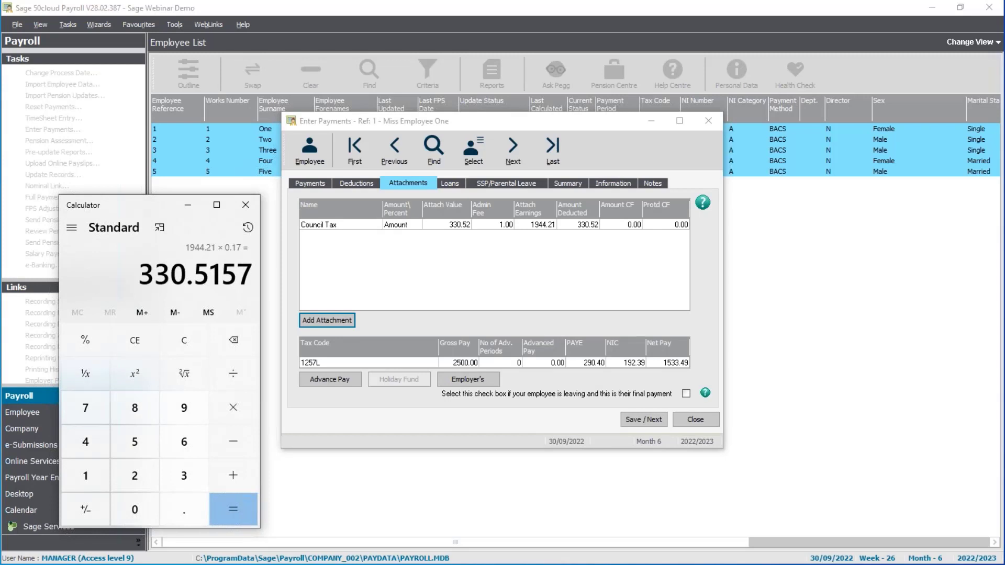
left_click(243, 206)
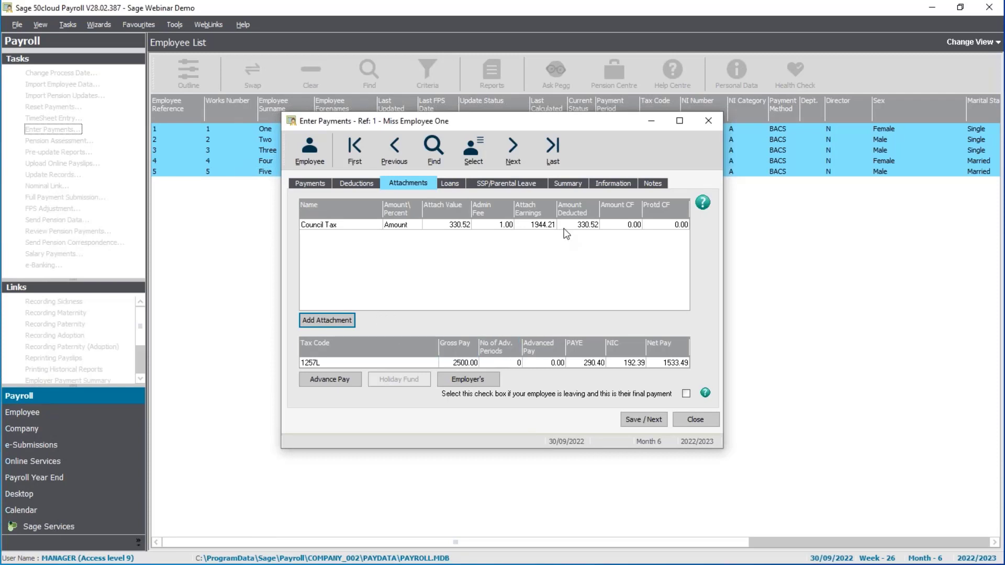
Check the first employee's payment summary against the attachments, and save the payment to continue with the second employee.
left_click(568, 183)
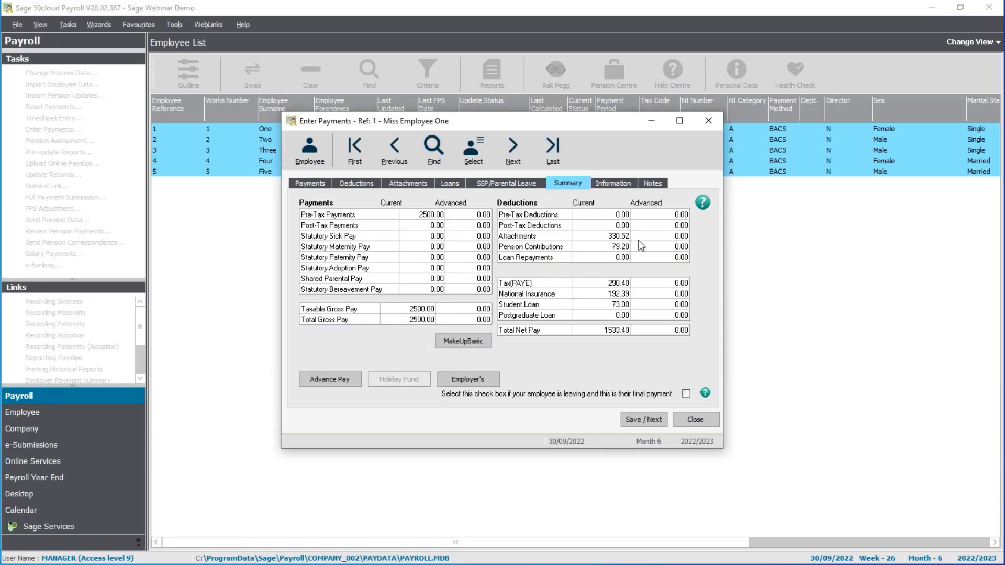
left_click(418, 186)
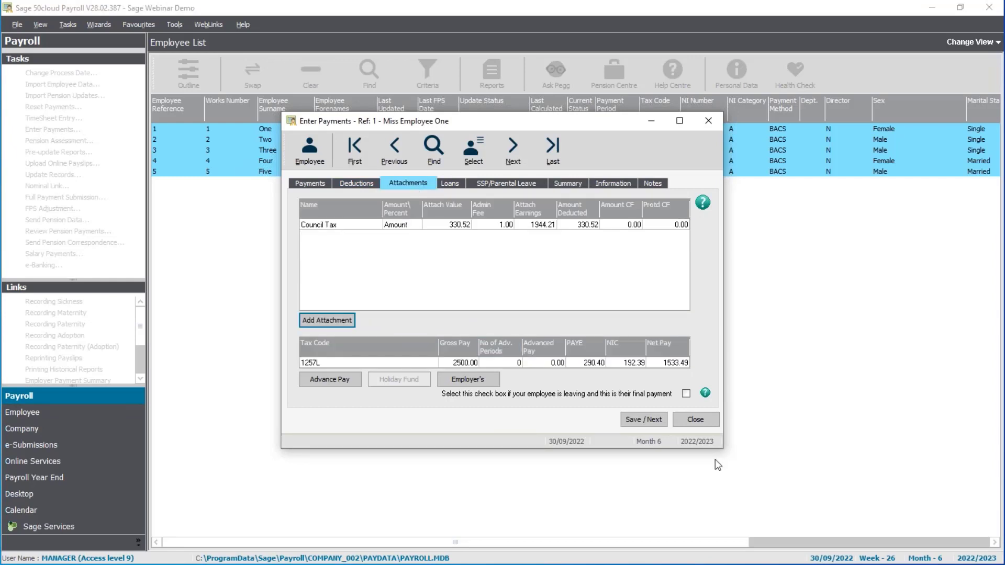
left_click(634, 420)
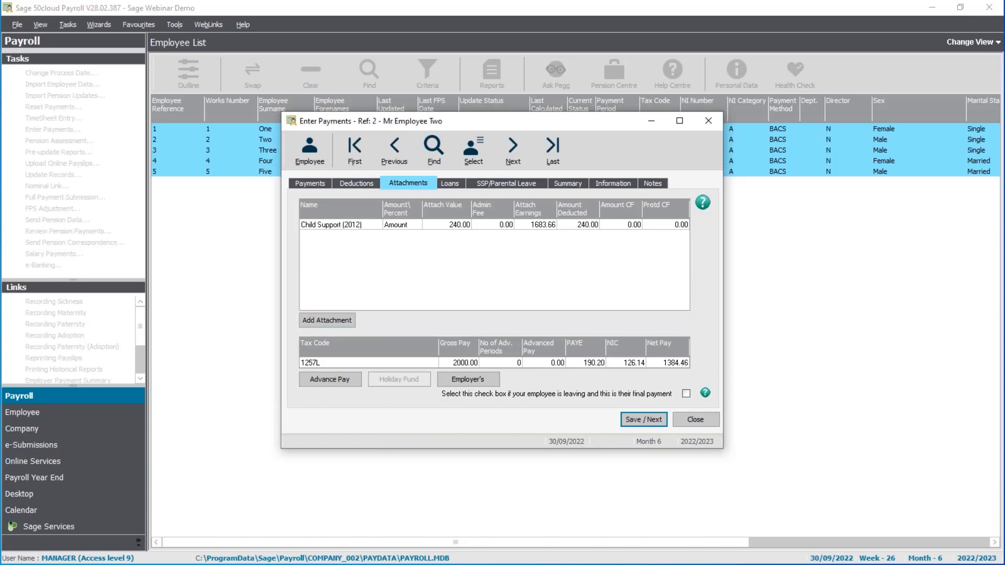
Set the second employee's salary hours/number to 0 and record a sickness absence from 01/09/2022 to 30/09/2022.
left_click(455, 226)
left_click(313, 183)
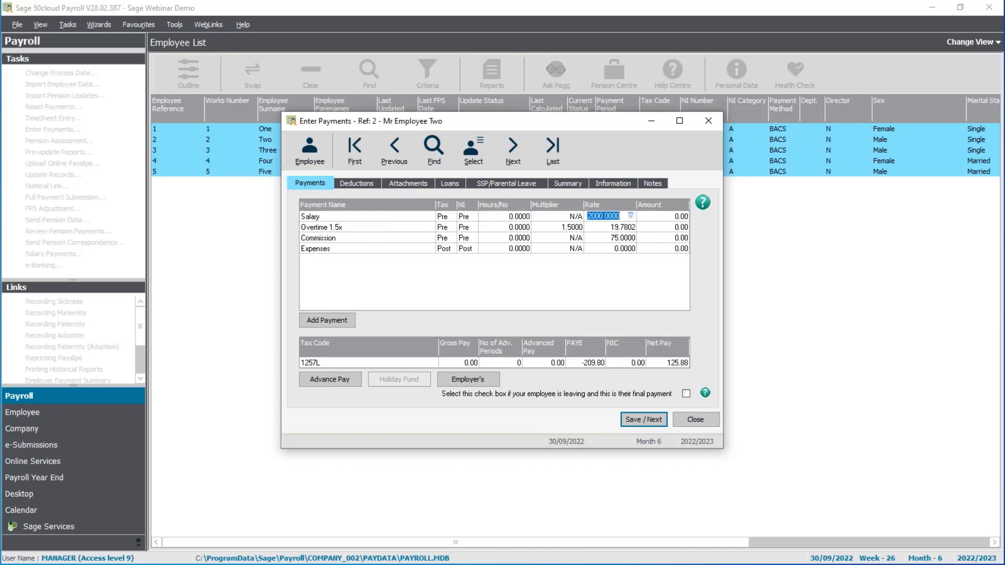
left_click(516, 185)
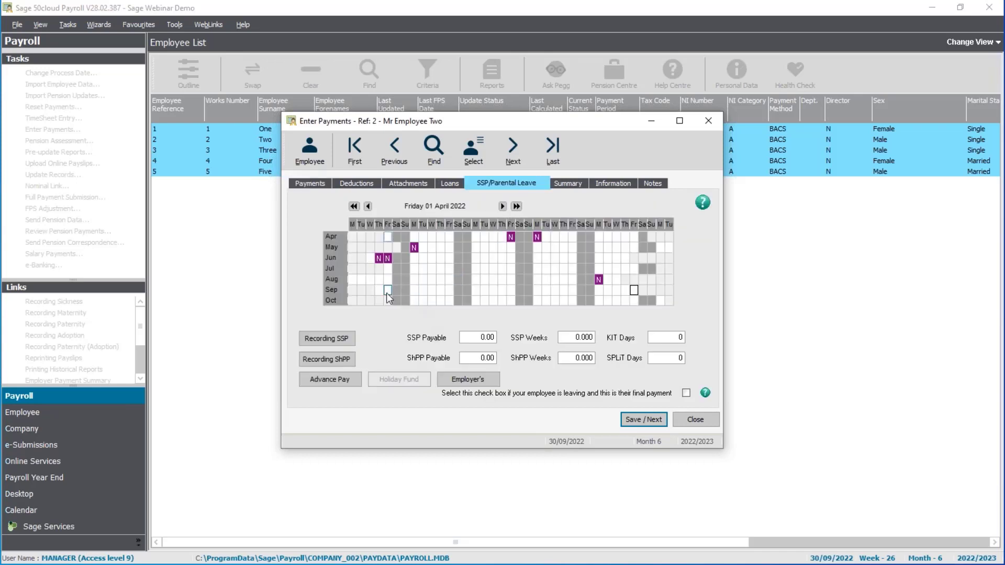
left_click_drag(388, 290, 633, 291)
right_click(634, 292)
mouse_move(660, 299)
left_click(759, 302)
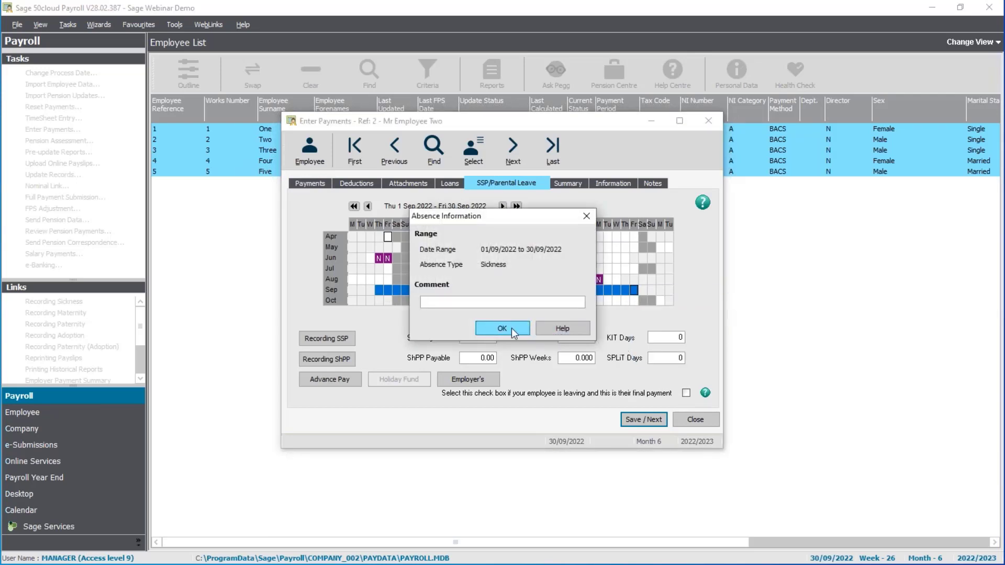
left_click(511, 328)
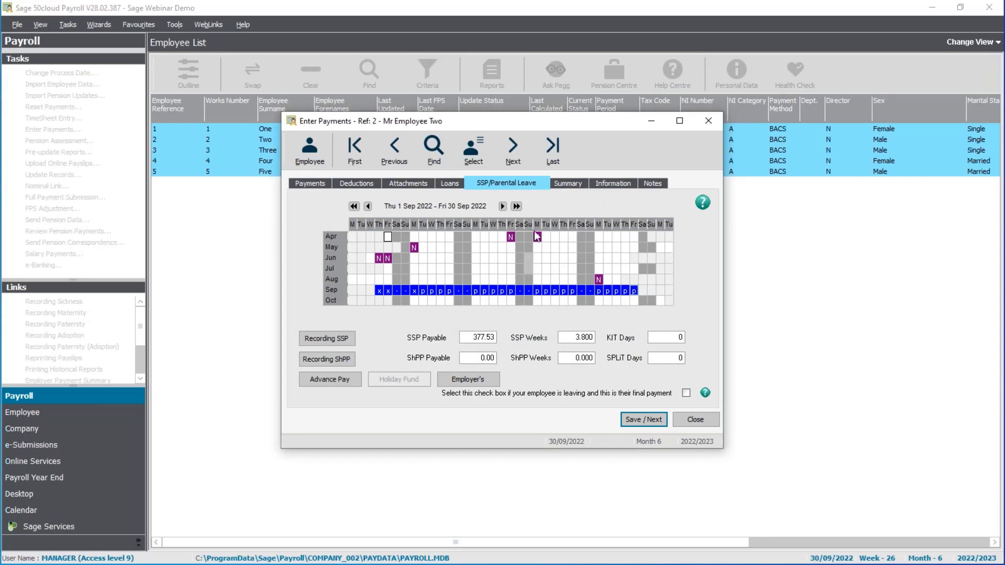
Review the second employee's Child Support (2012) attachment and save the payment, accepting the tax refund notice.
left_click(405, 185)
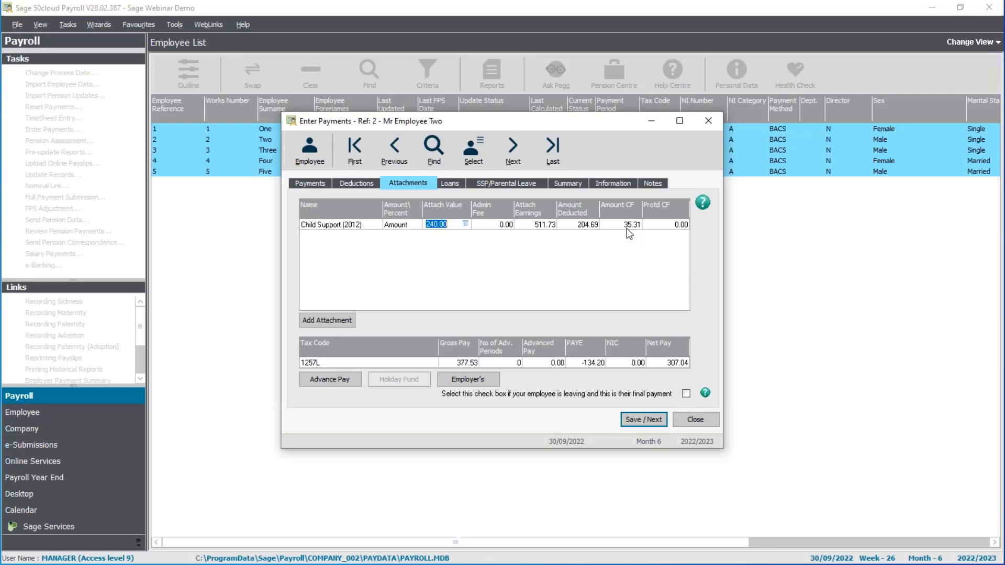
left_click(655, 422)
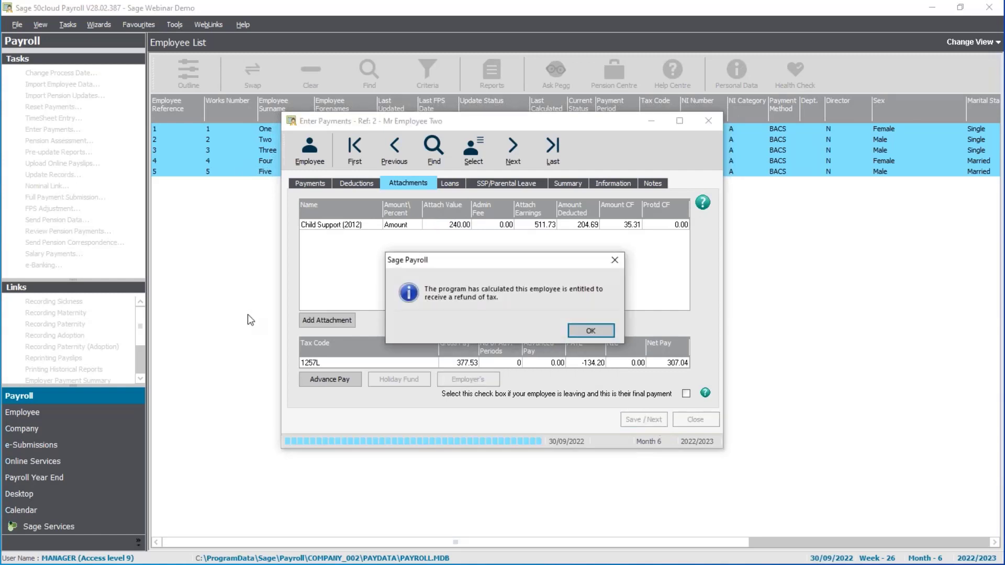
left_click(606, 332)
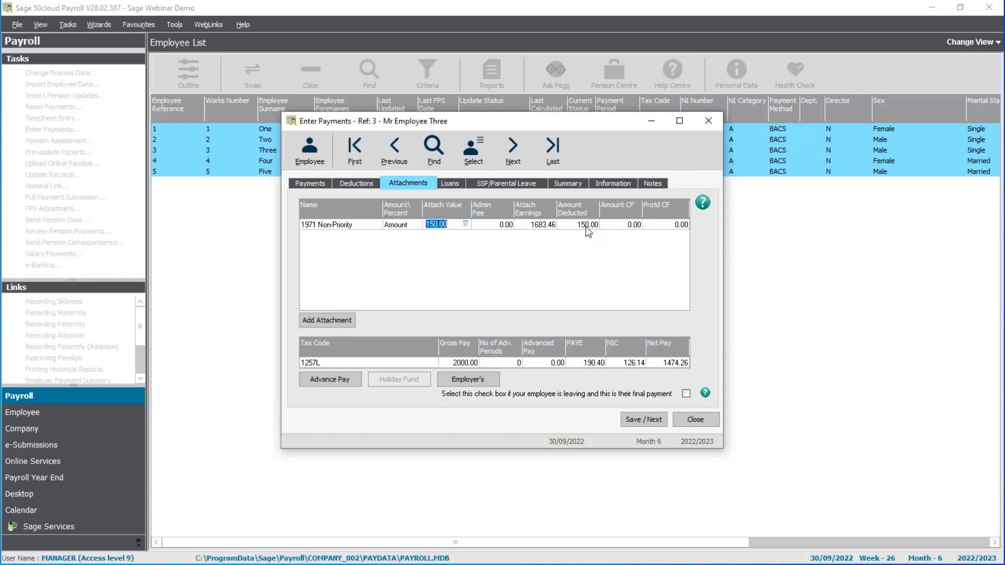
Set the third employee's salary hours/number to 0.5 and check its effect on the 1971 Non-Priority attachment.
left_click(301, 184)
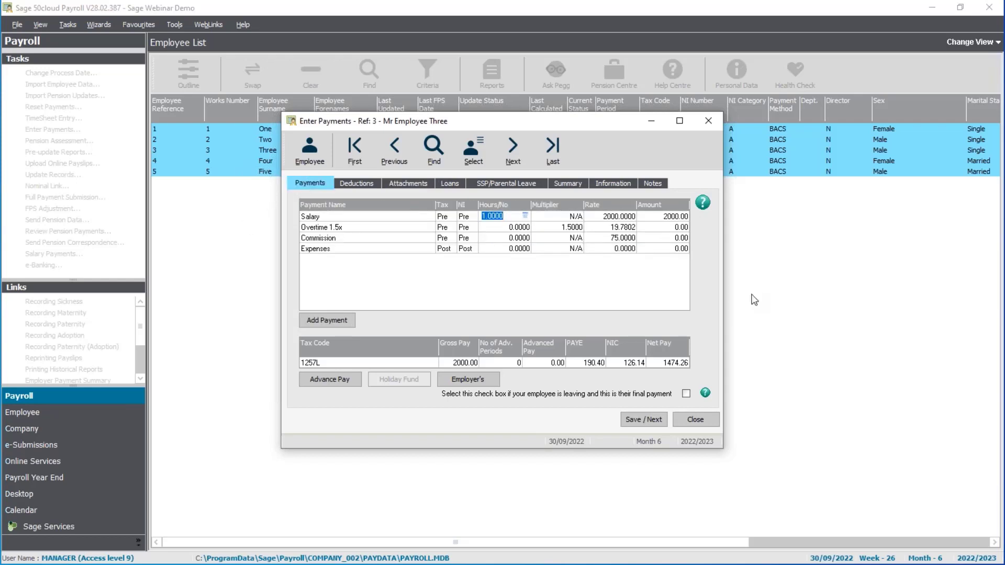
type("0.5")
key("Tab")
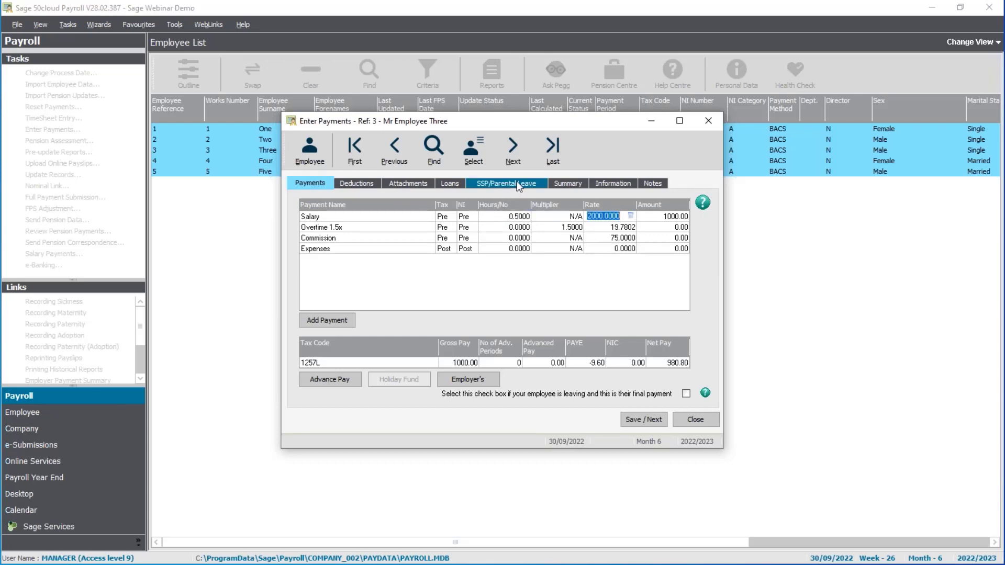
left_click(421, 183)
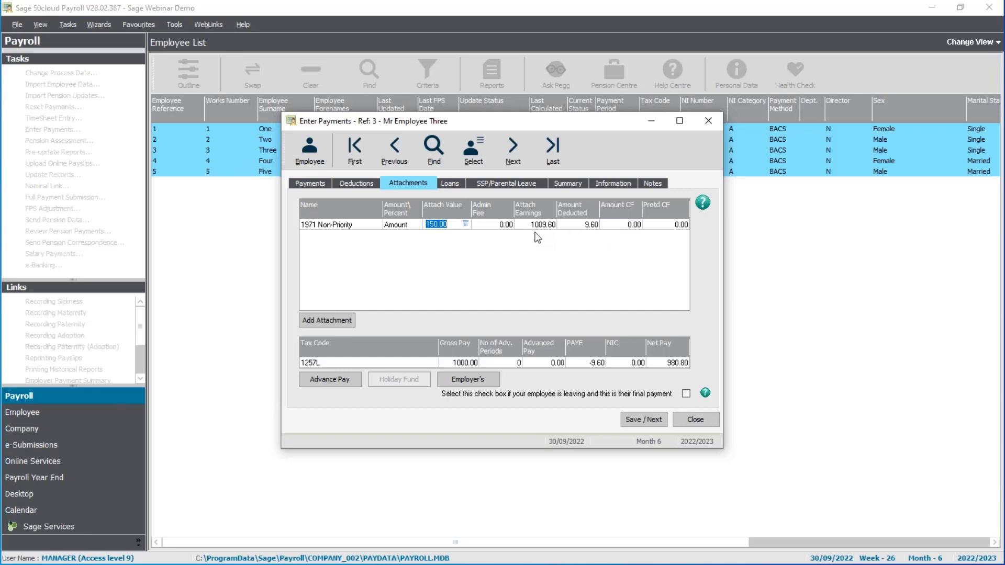
Set the third employee's salary hours/number to 1, save the payment and close payment entry.
left_click(322, 184)
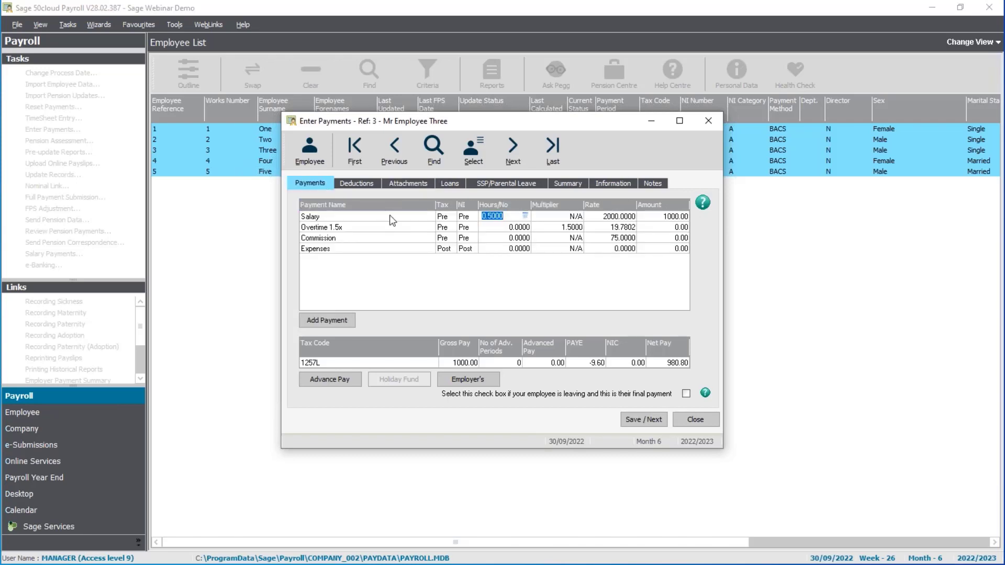
type("1")
key("Tab")
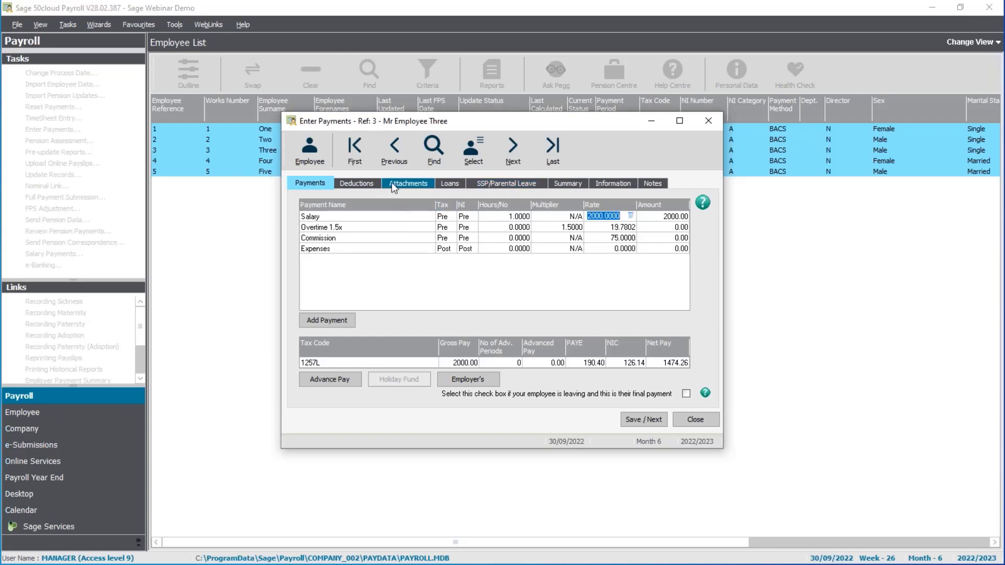
left_click(651, 424)
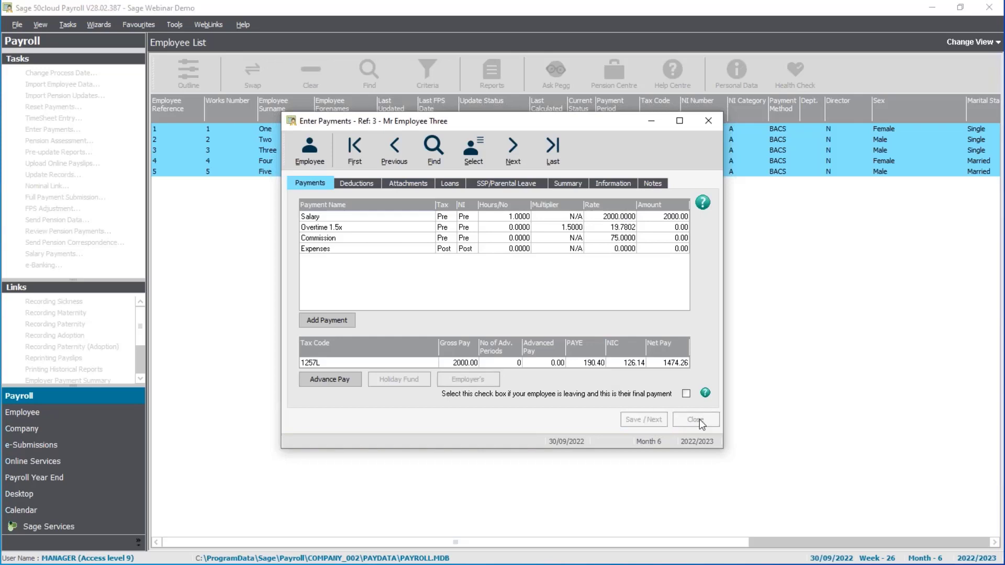
left_click(695, 421)
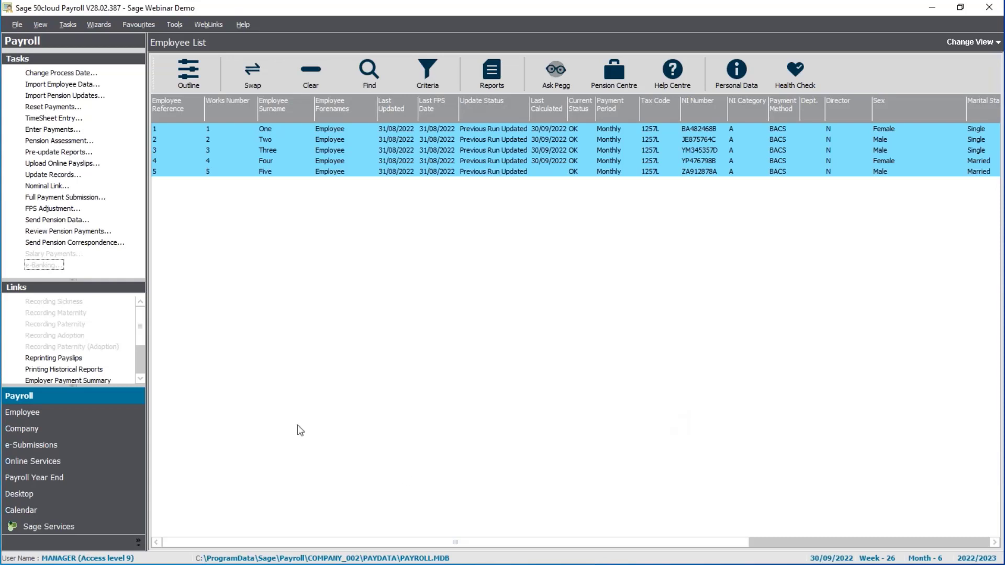
Open the pre-update reports and preview the Laser (2 per A4 sheet) payslips full screen.
left_click(61, 153)
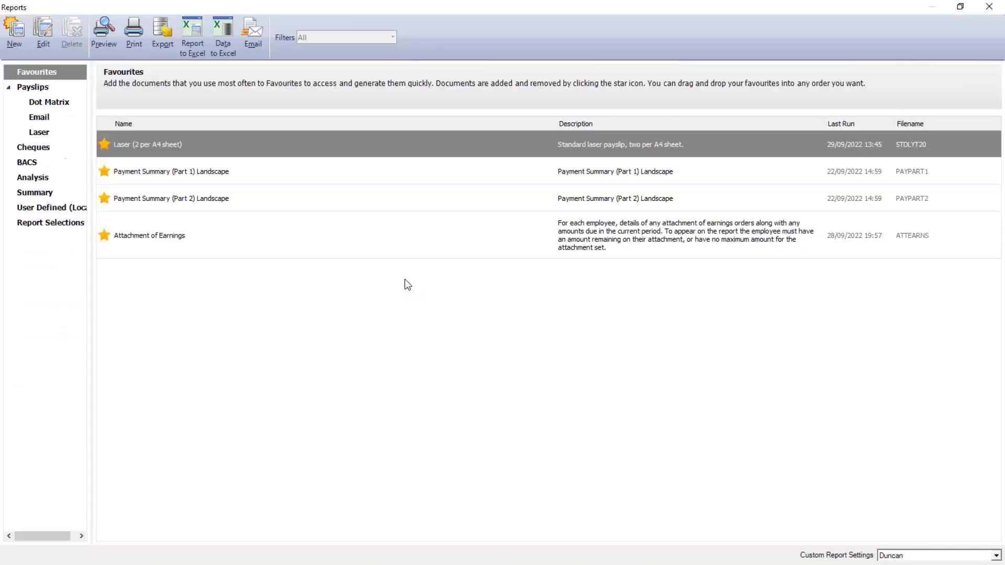
double_click(208, 146)
left_click(546, 341)
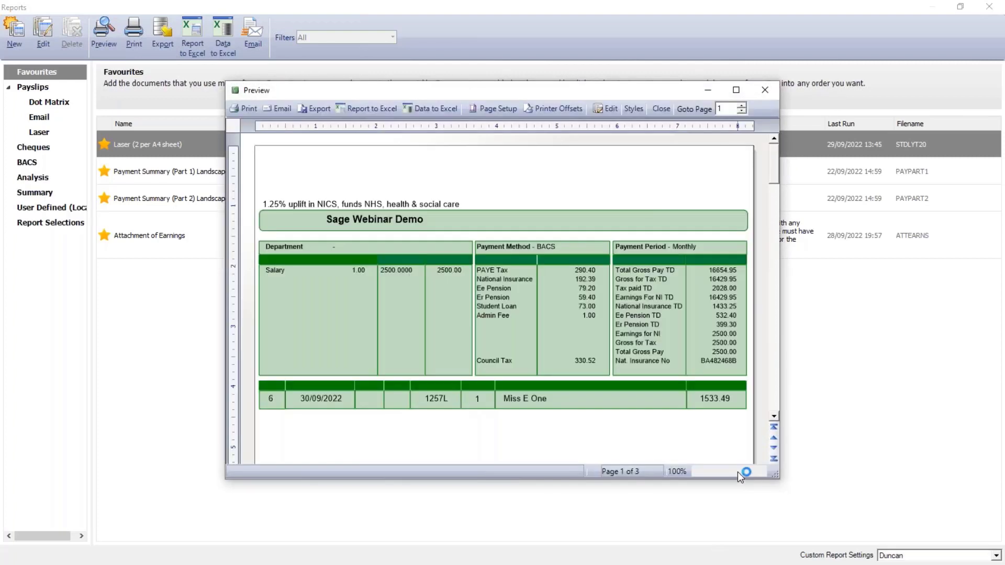
left_click(747, 470)
left_click(746, 470)
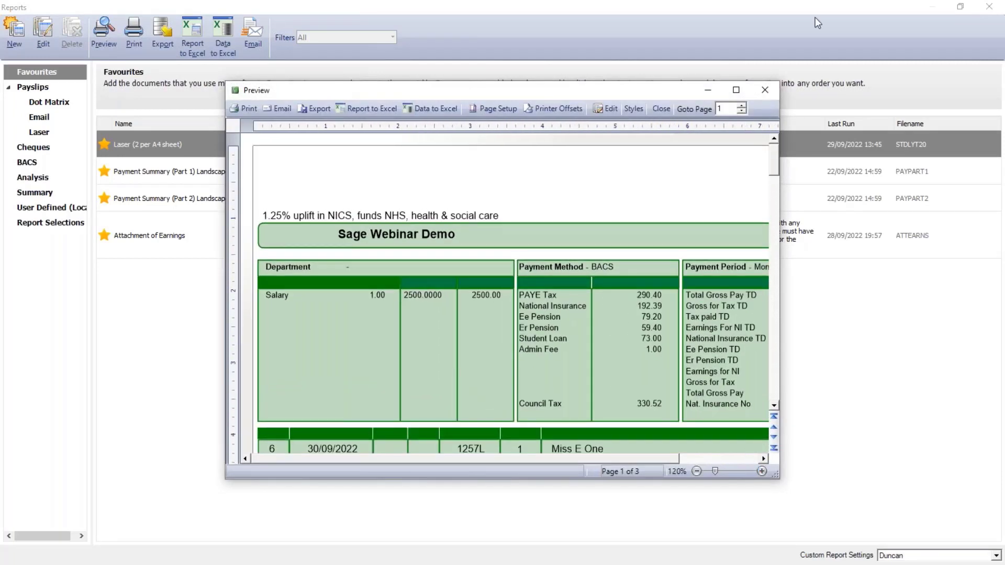
left_click(736, 90)
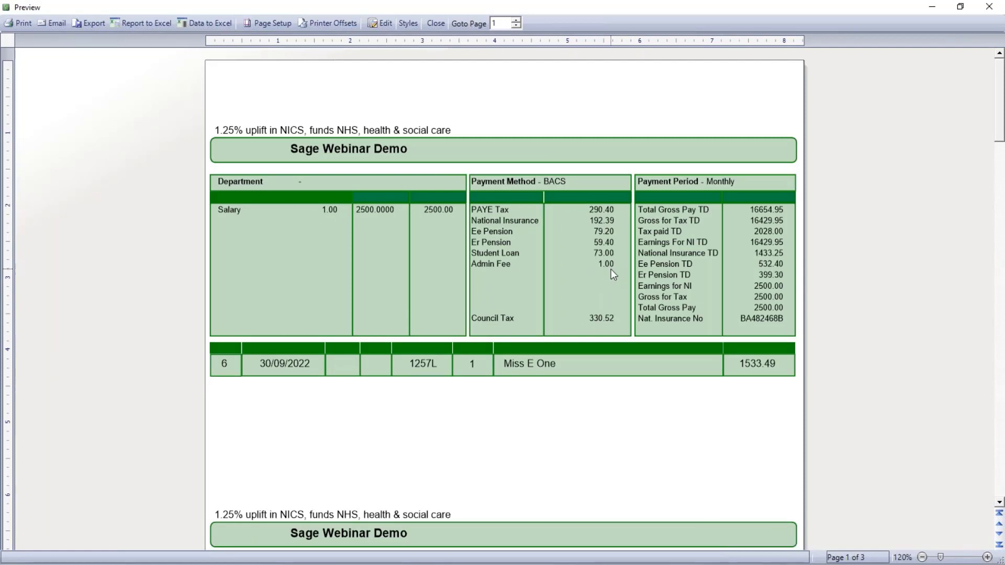
Examine the attachment deductions on the previewed payslips of the processed employees, and close the preview.
scroll(611, 270, "down", 8)
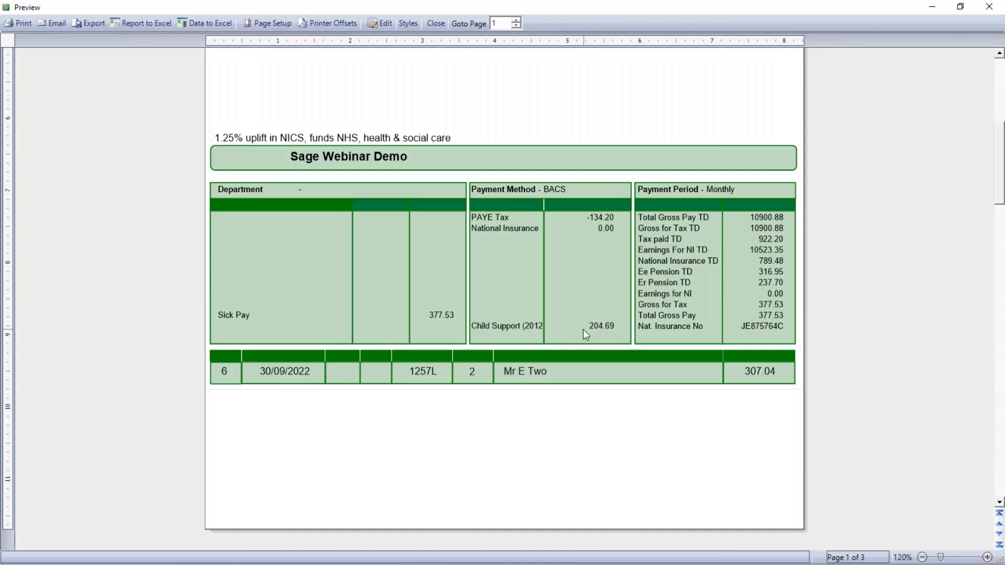
scroll(583, 326, "down", 5)
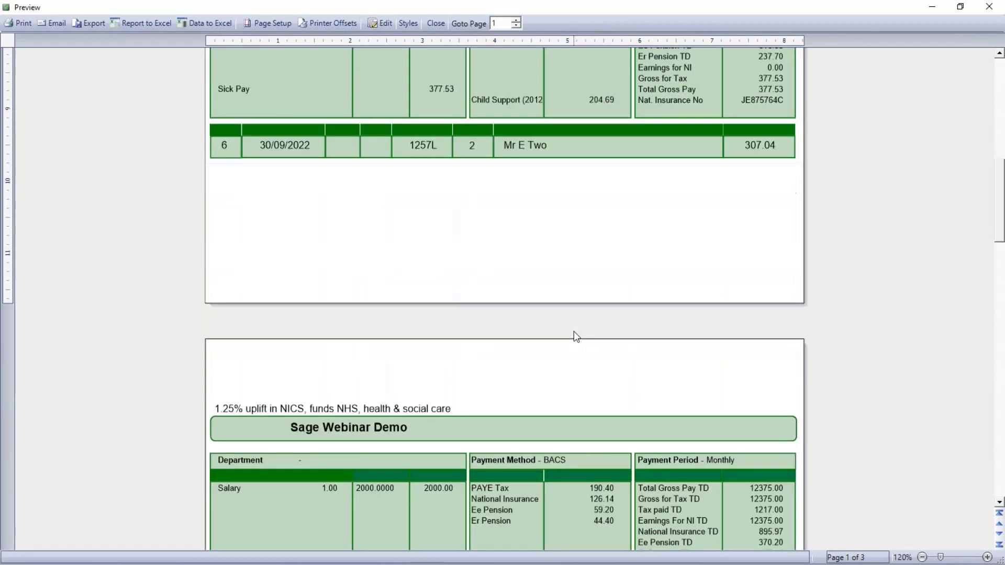
scroll(565, 396, "down", 3)
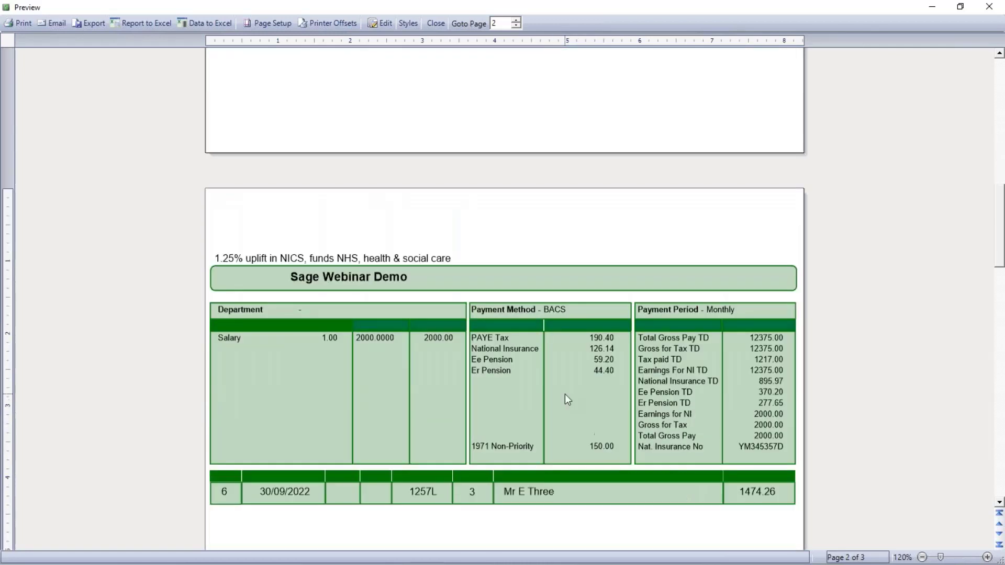
scroll(566, 375, "down", 3)
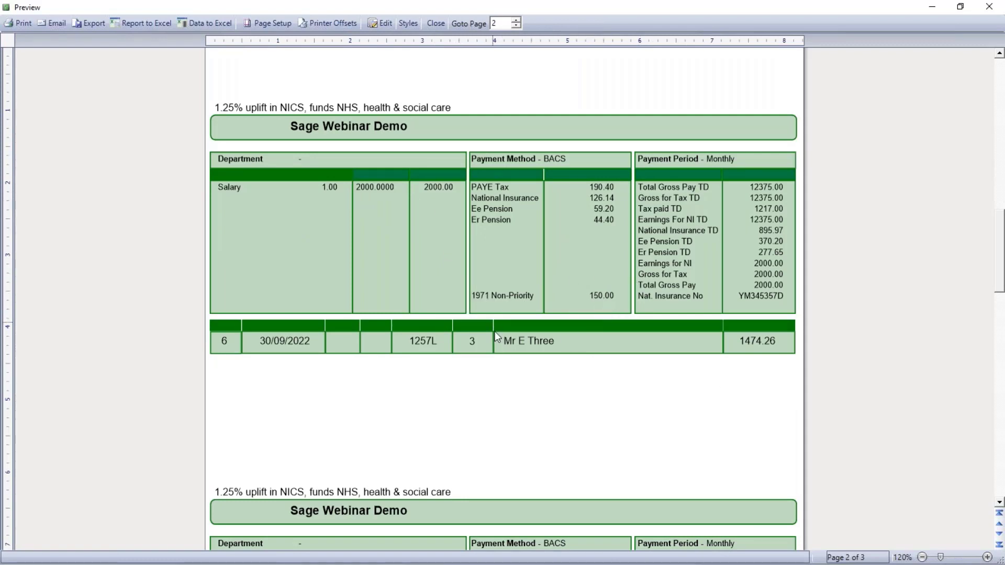
left_click(439, 24)
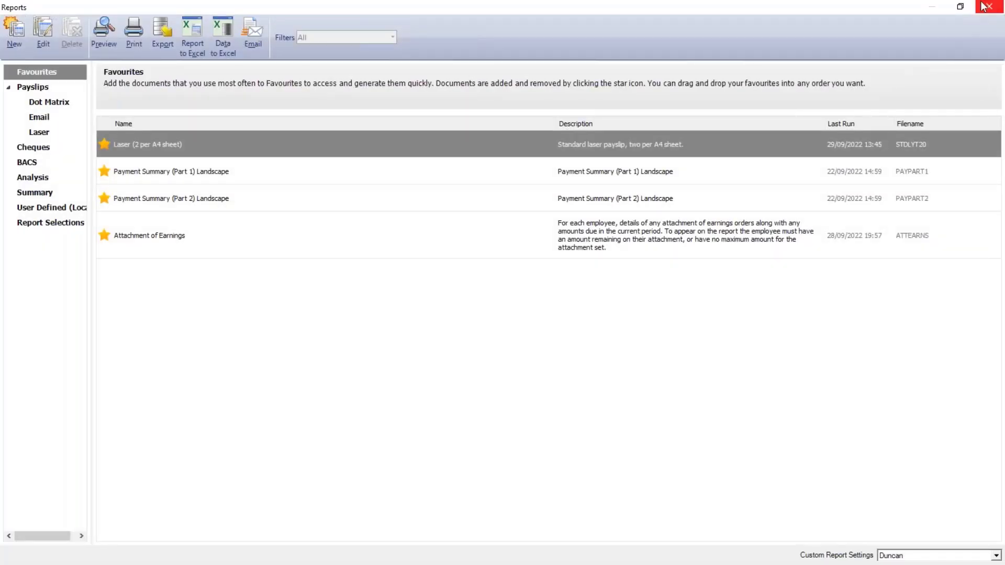
Preview the Attachment of Earnings report from the Summary reports and enlarge the preview to full screen.
left_click(133, 246)
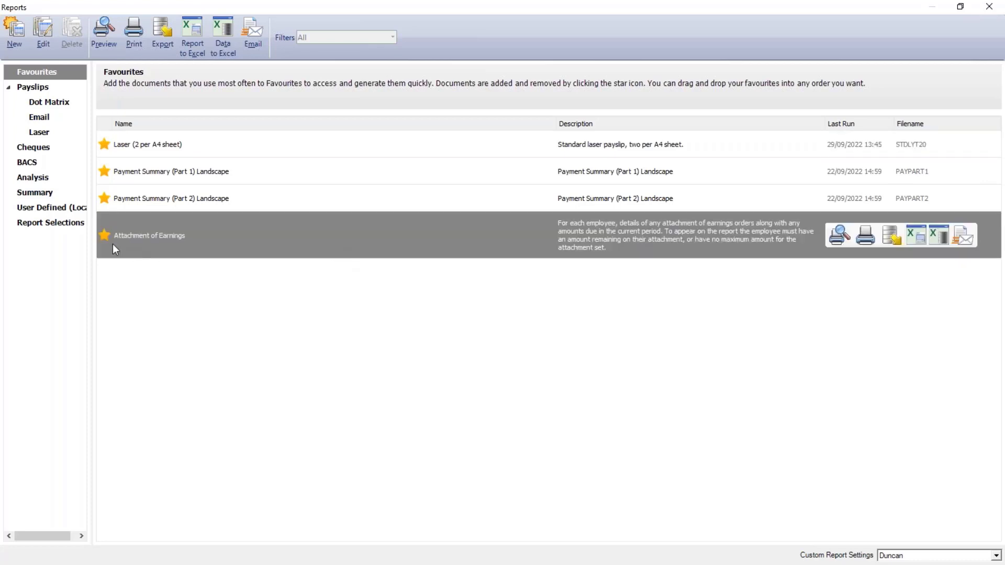
left_click(49, 197)
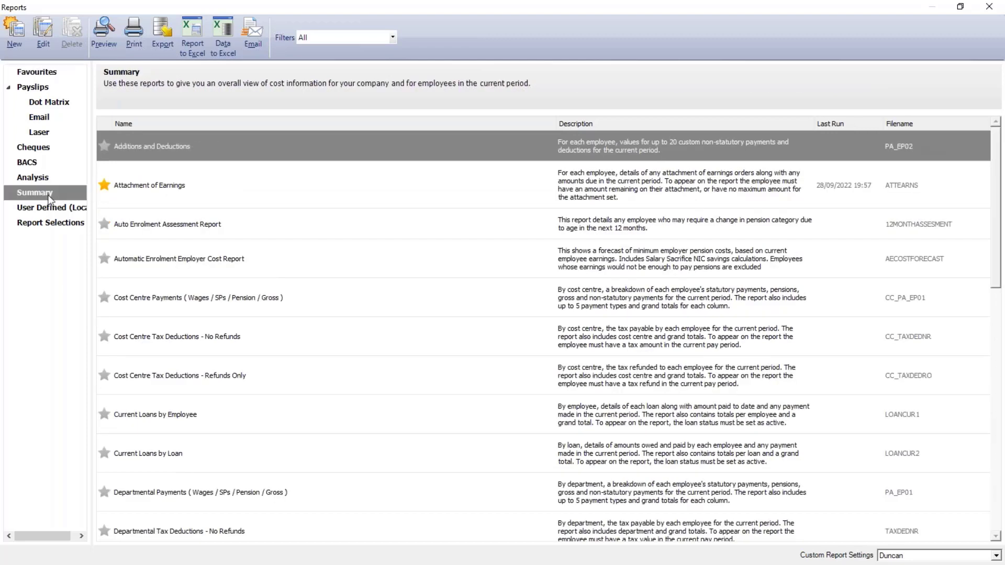
left_click(182, 197)
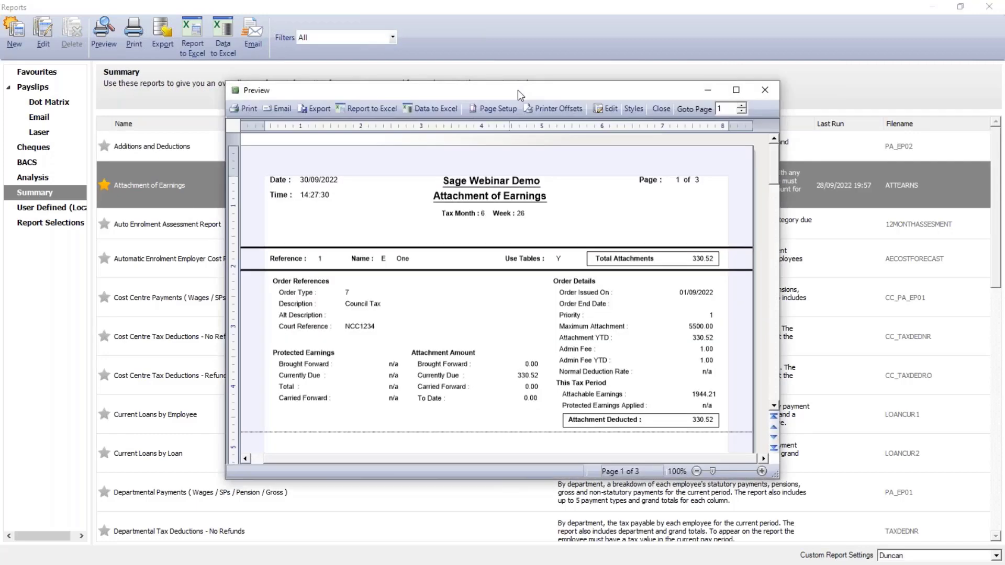
double_click(517, 90)
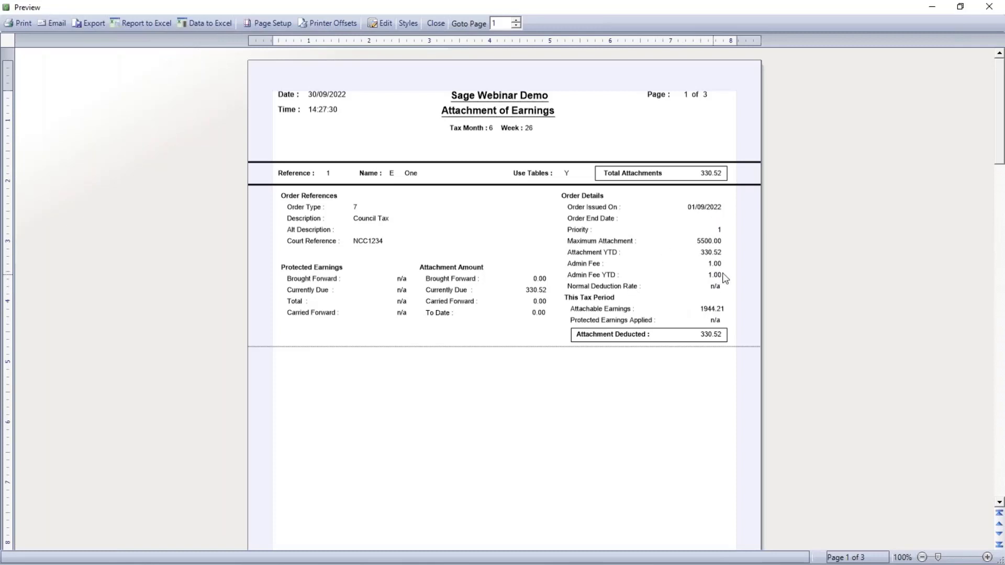
Examine each employee's order details and deductions in the Attachment of Earnings report, and close the preview and the reports.
scroll(534, 422, "down", 3)
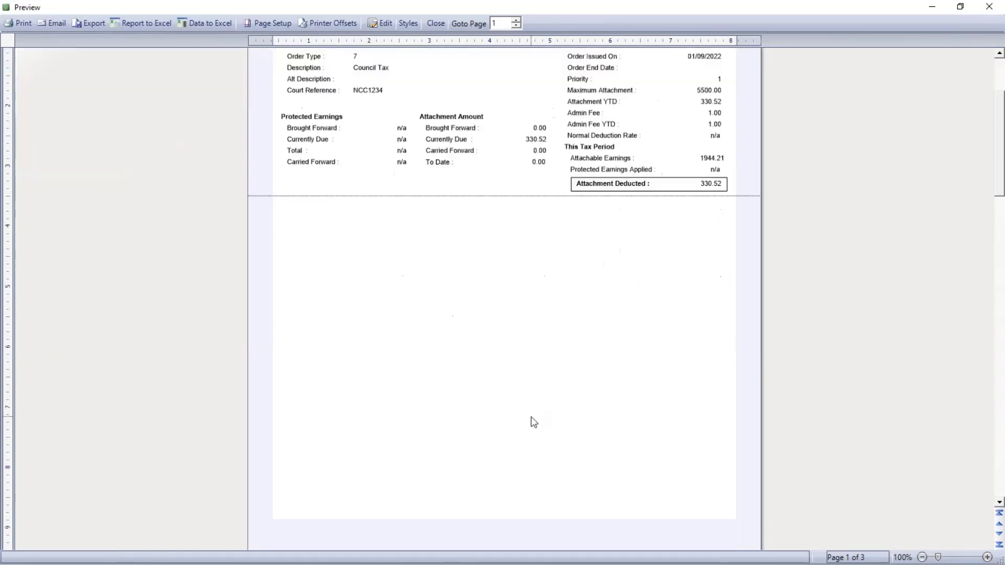
scroll(533, 422, "down", 10)
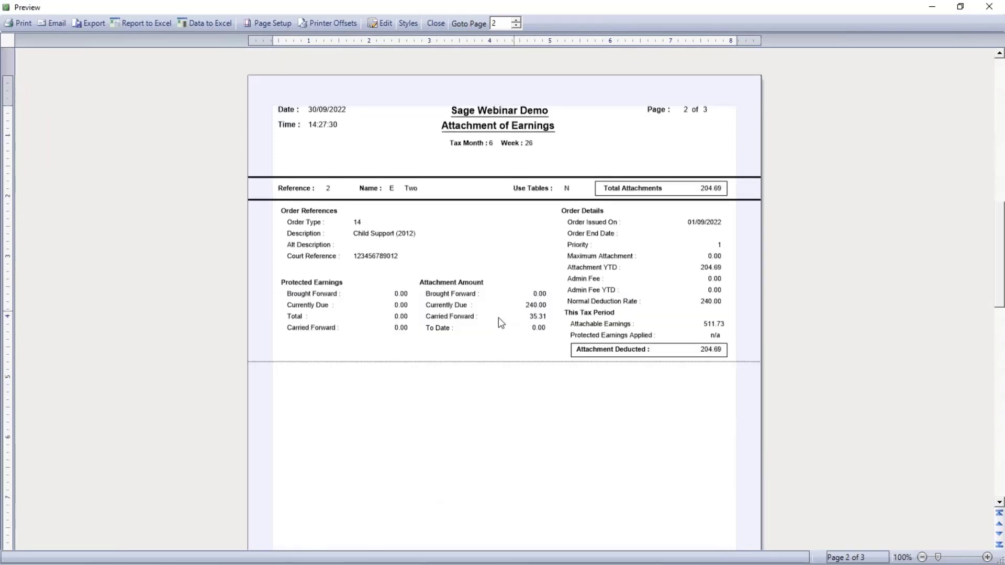
scroll(522, 342, "down", 10)
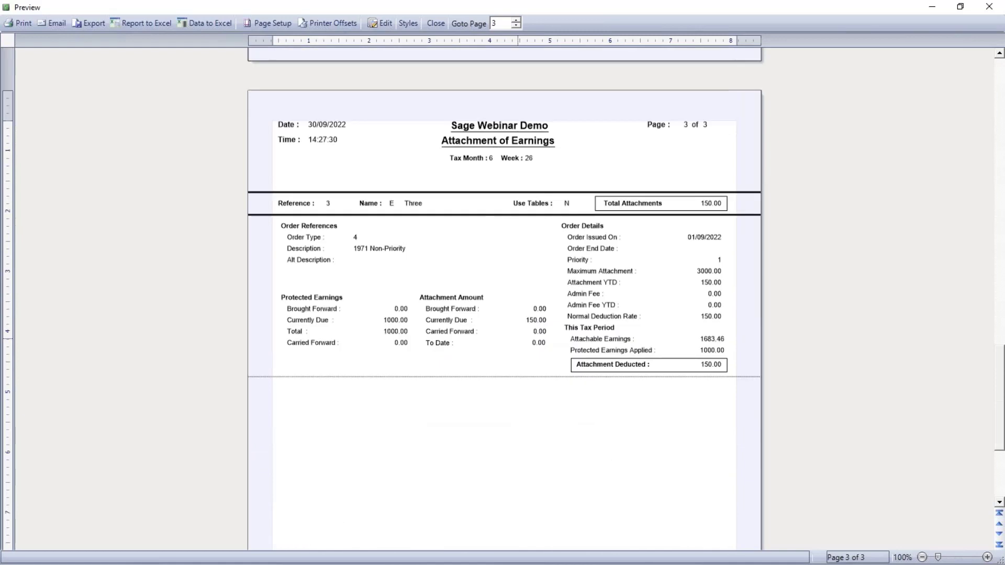
left_click(435, 23)
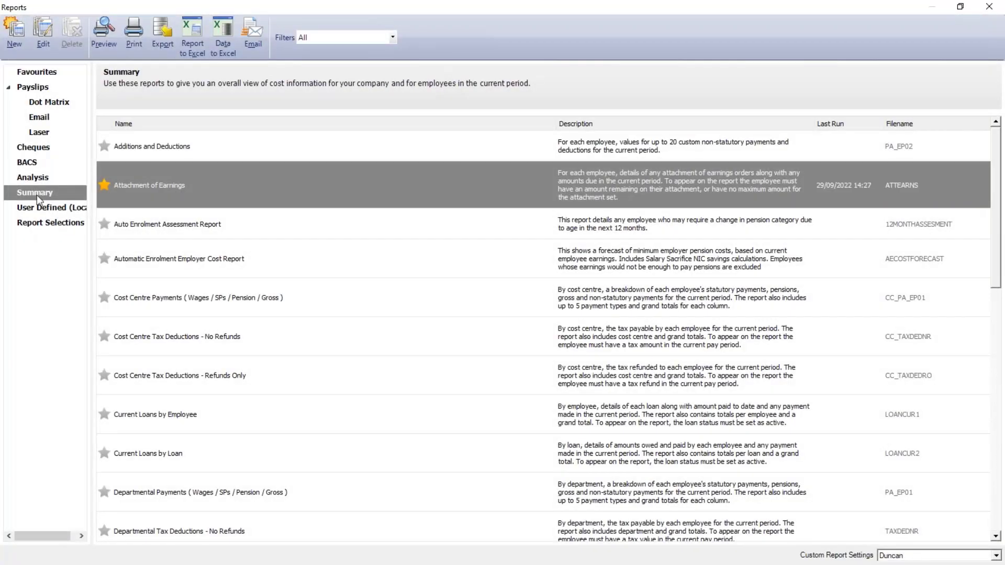
left_click(46, 74)
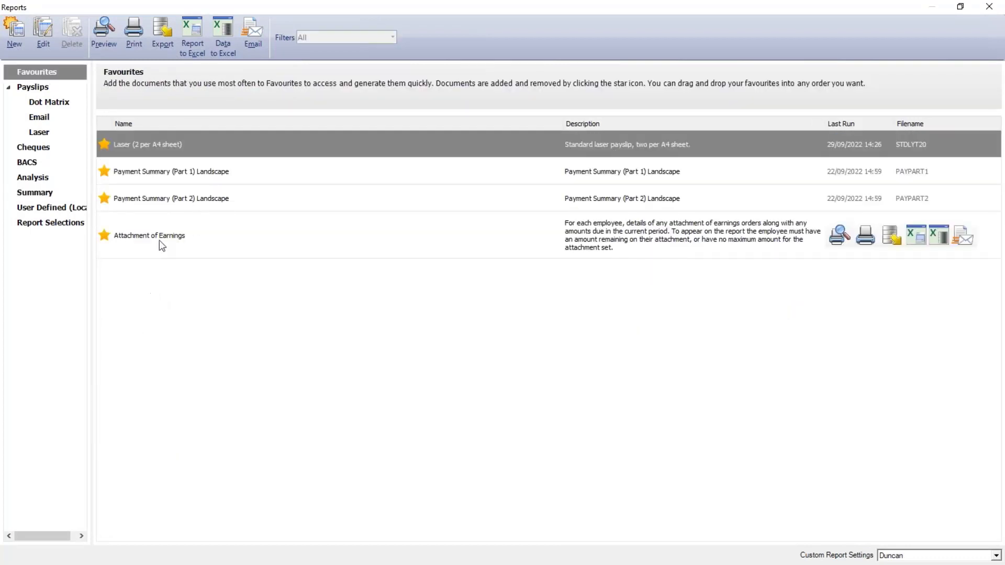
left_click(986, 8)
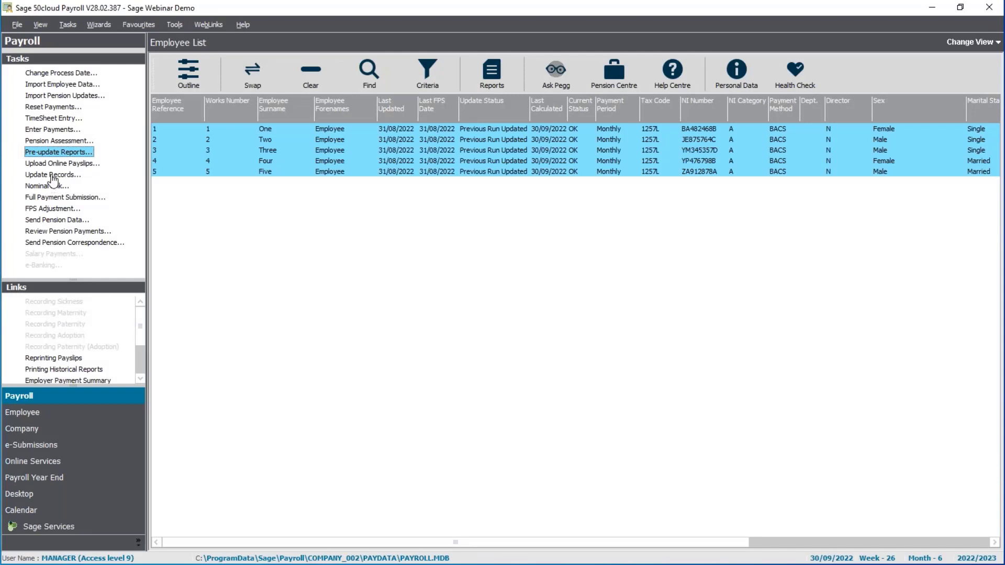
Update the records of all selected monthly employees for the current period, skipping the check for legislation updates.
left_click(53, 177)
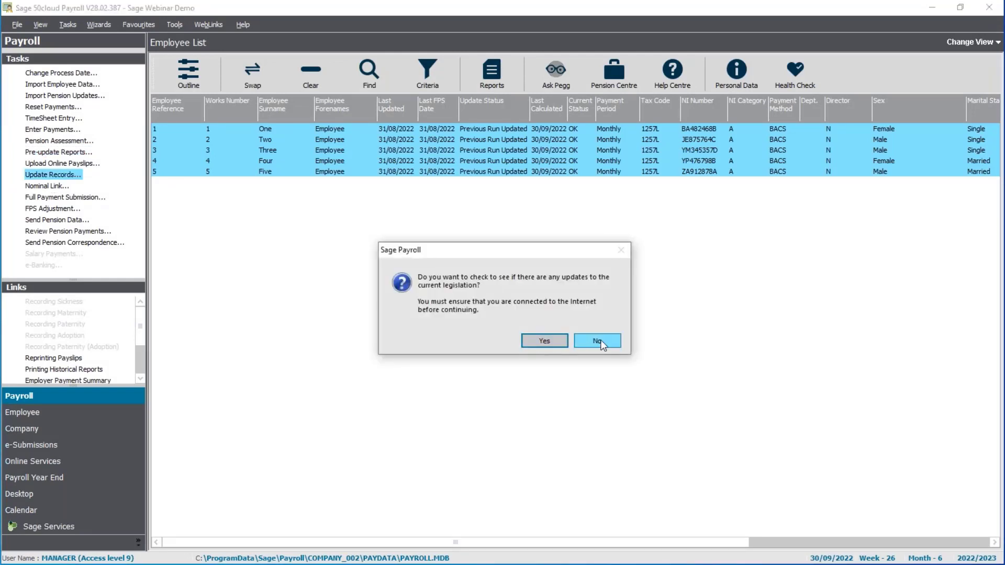
left_click(597, 339)
left_click(543, 337)
left_click(550, 382)
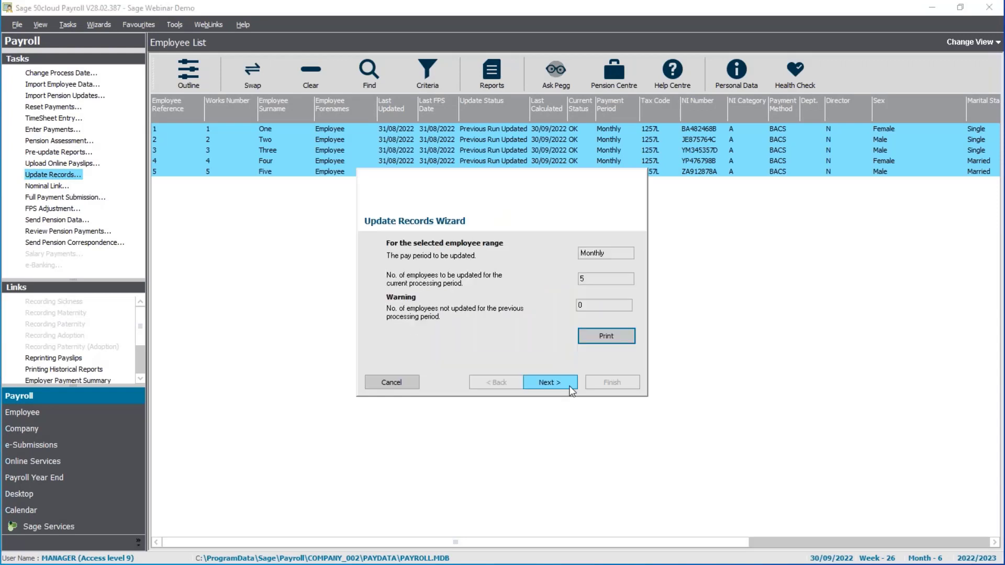
left_click(550, 382)
left_click(602, 383)
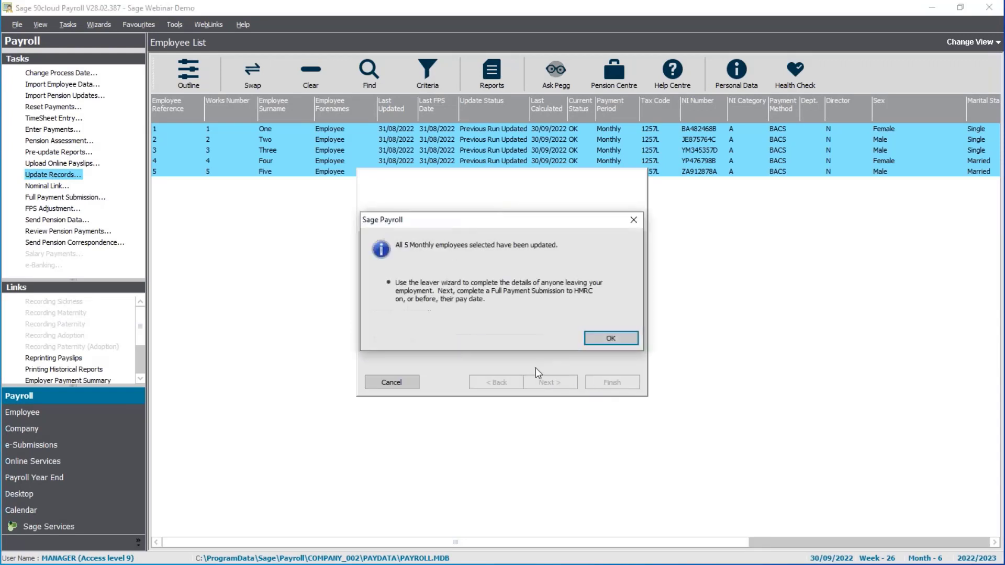
left_click(602, 338)
Change the payroll process date to 31/10/22.
left_click(67, 73)
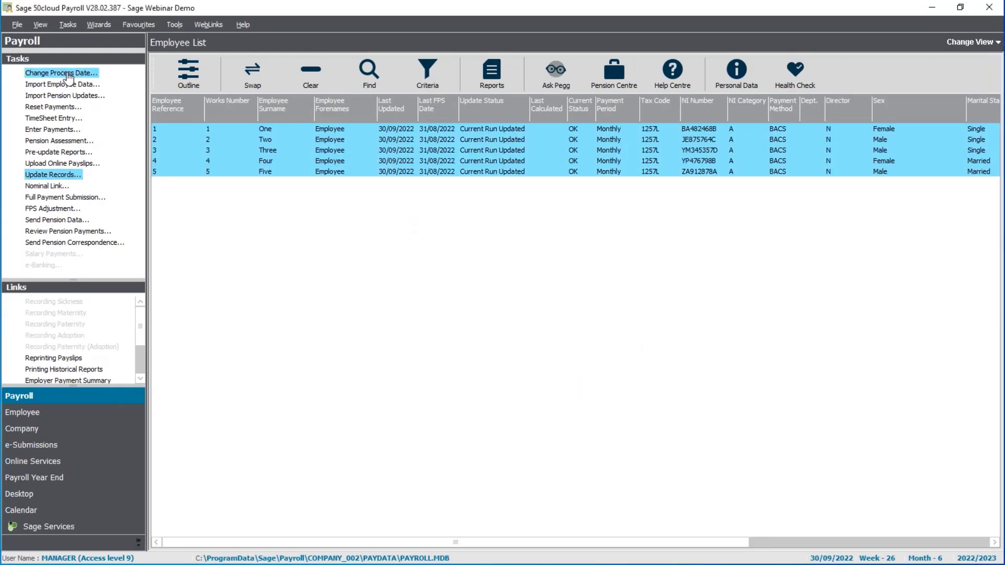
type("31/10/22")
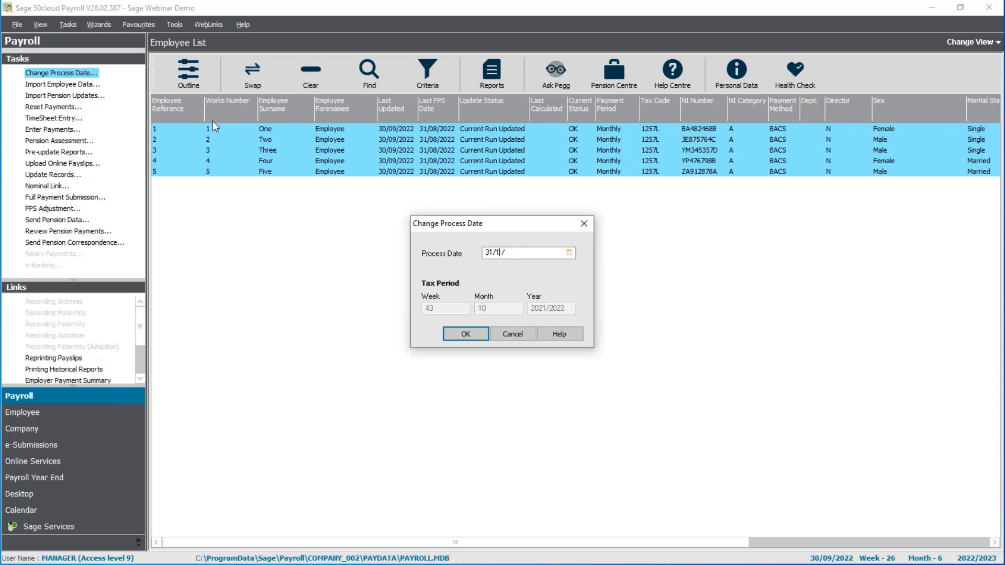
key("Return")
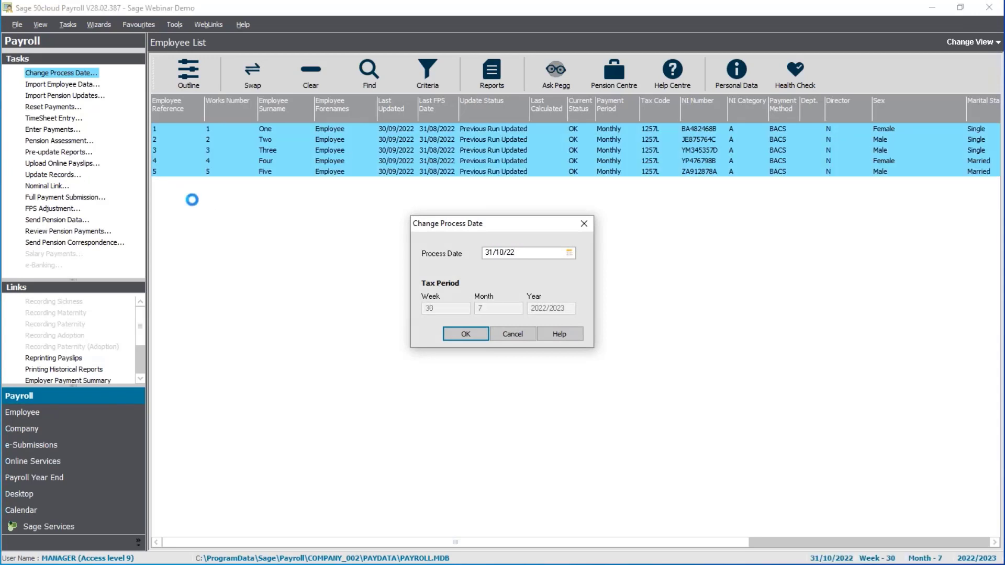
Start payment entry without checking for legislation updates, check the first employee's Council Tax attachment and save the payment.
left_click(45, 131)
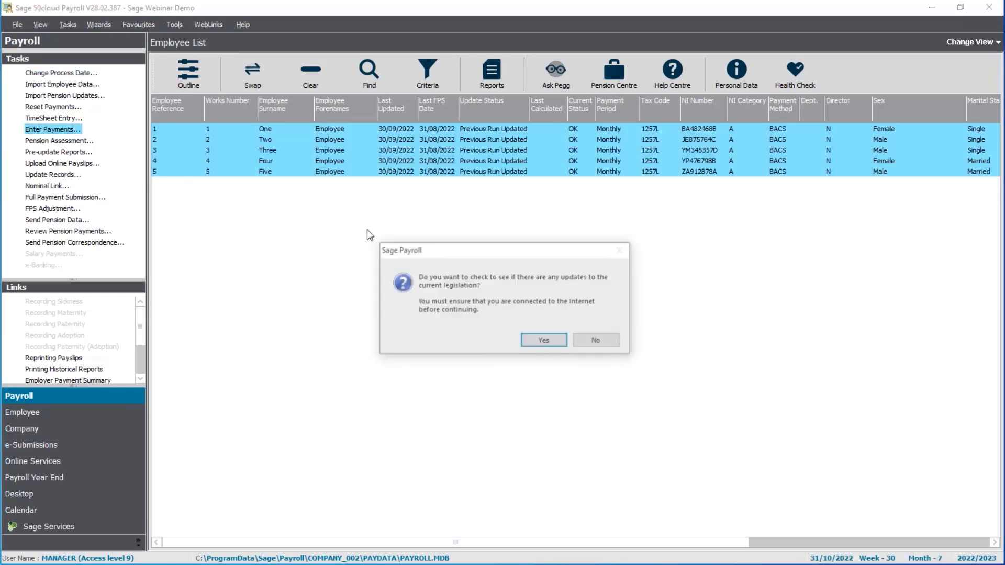
left_click(587, 338)
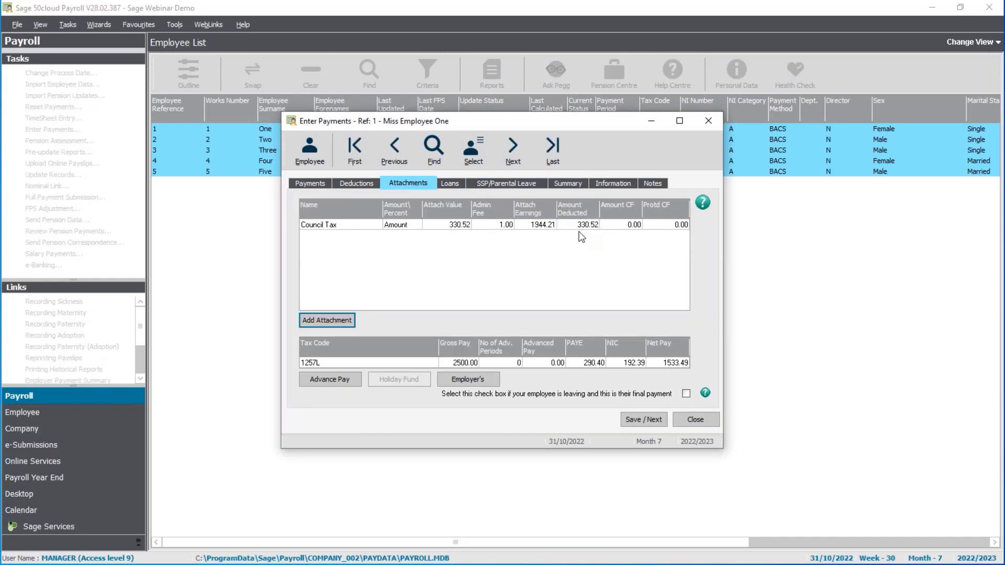
left_click(643, 419)
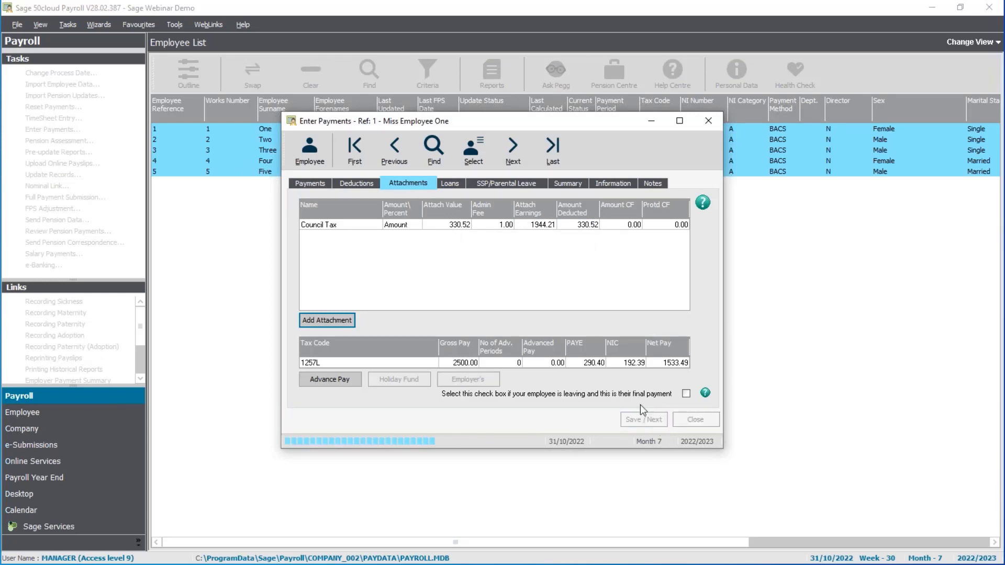
Set the second employee's salary hours/number to 1, check the Child Support (2012) attachment and save the payment.
left_click(318, 183)
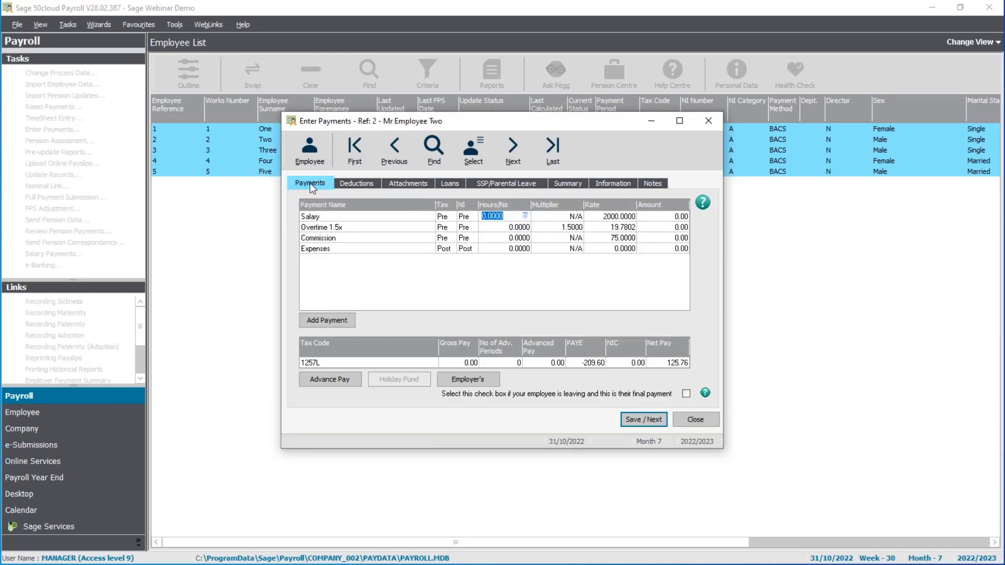
type("1")
key("Tab")
left_click(427, 183)
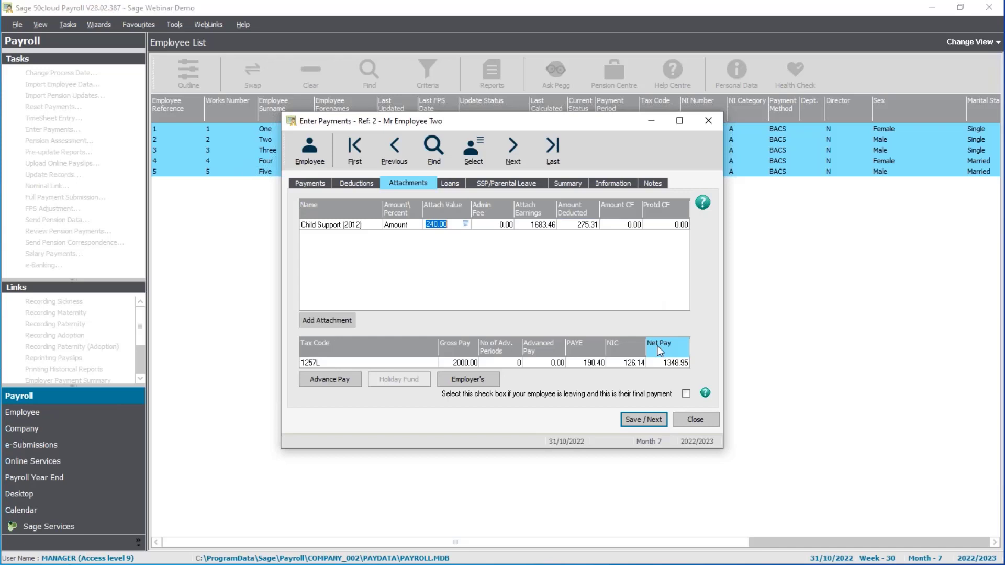
left_click(646, 420)
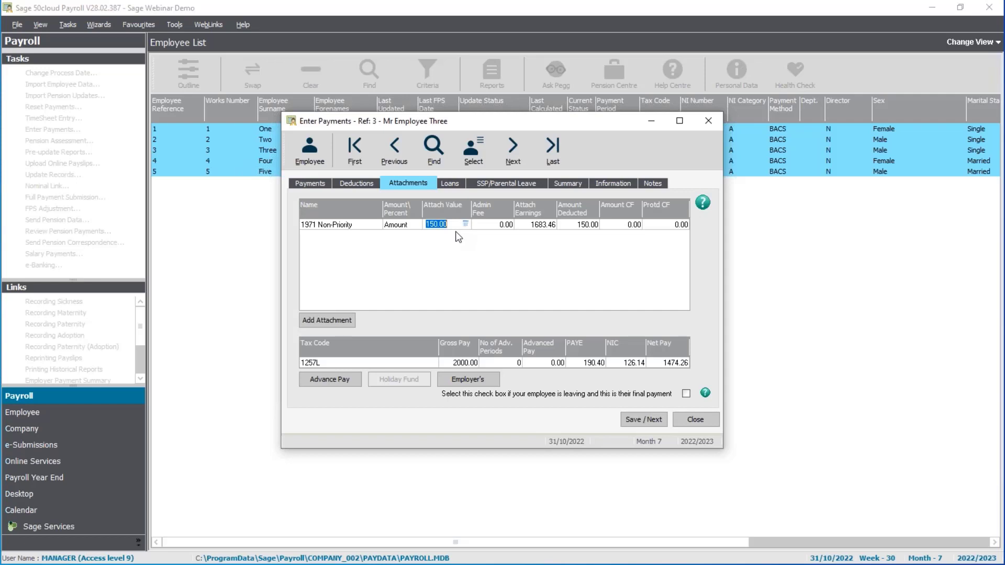
Add a Council Tax attachment of earnings order for the third employee below the 1971 Non-Priority order.
left_click(324, 323)
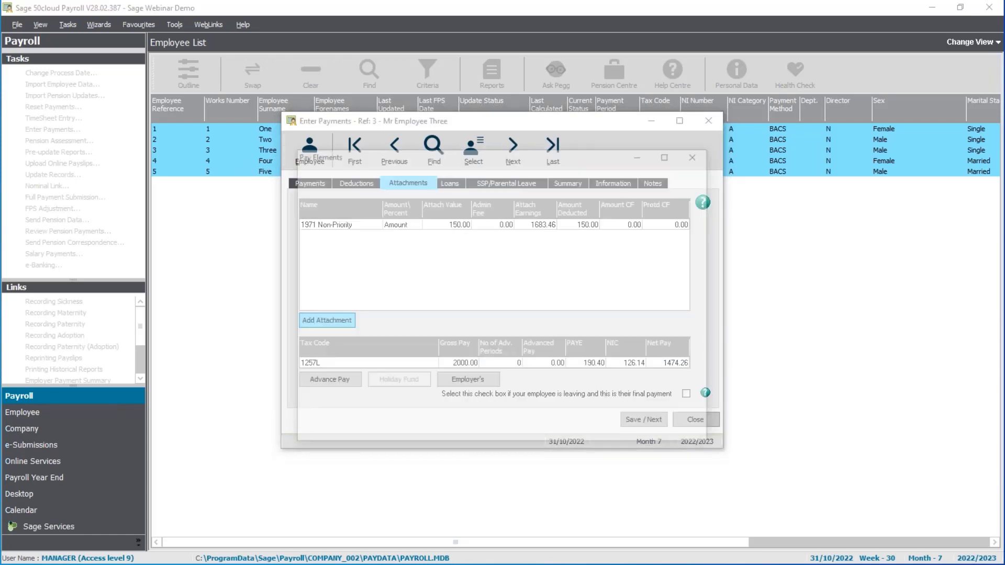
left_click(378, 235)
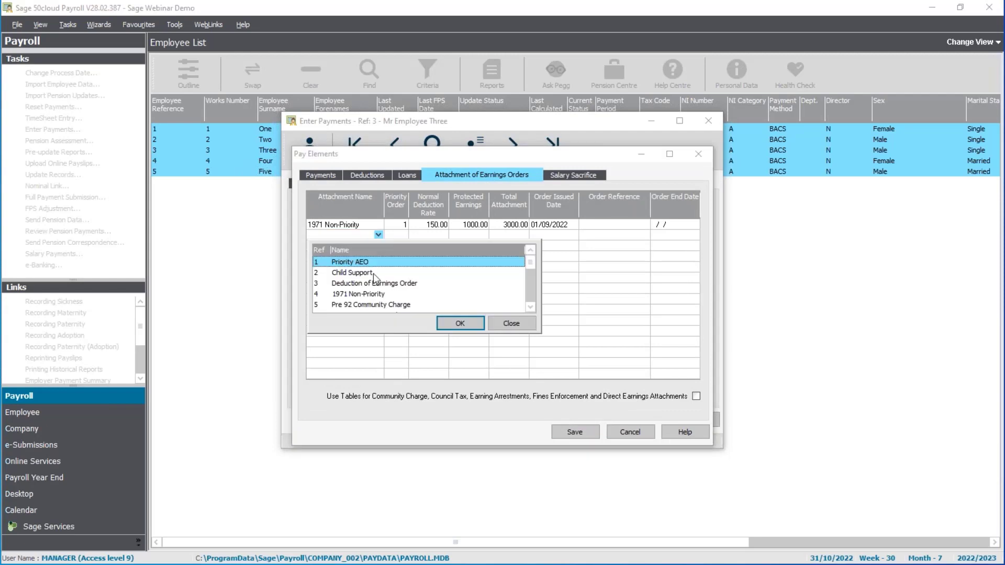
scroll(374, 282, "down", 9)
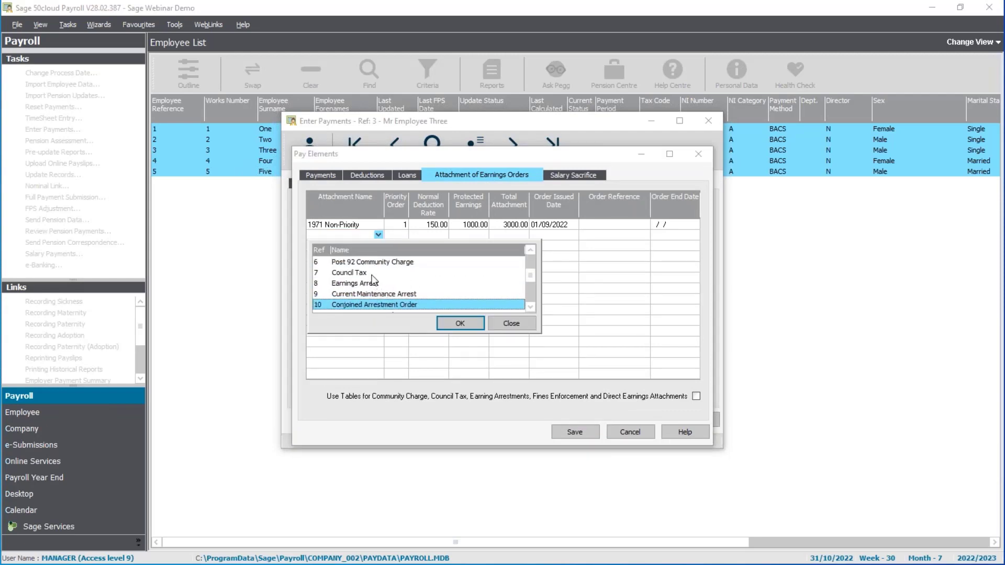
left_click(373, 273)
left_click(452, 323)
Set the Council Tax order's issue date to 01/10/22 and its total attachment to 4000.
left_click(546, 241)
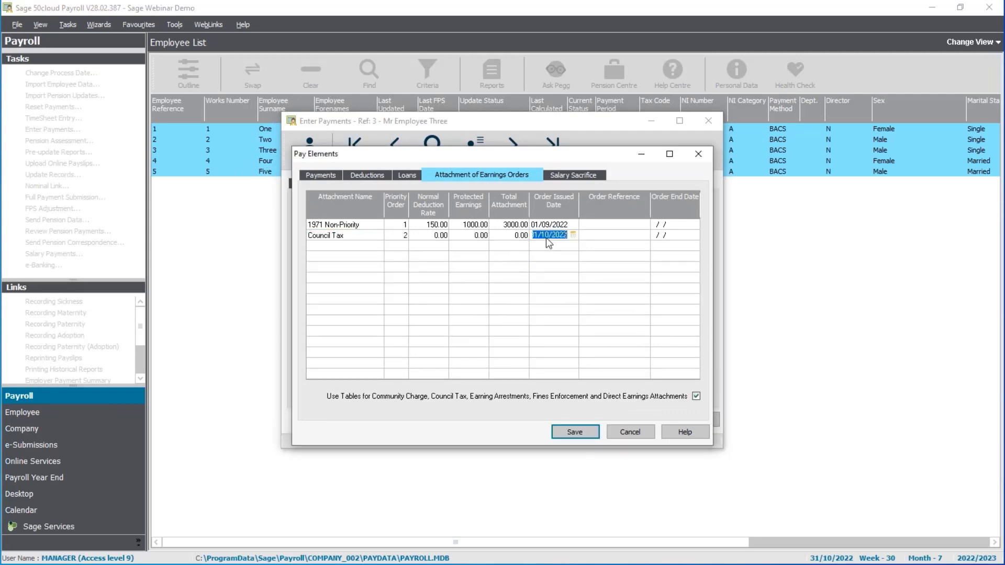
type("01/10/22")
key("Tab")
left_click(514, 236)
type("4000")
key("Tab")
Give Council Tax priority 1 and 1971 Non-Priority priority 2, then save the orders and the third employee's payment.
left_click(404, 229)
left_click(403, 227)
left_click(402, 237)
left_click(403, 227)
left_click(403, 222)
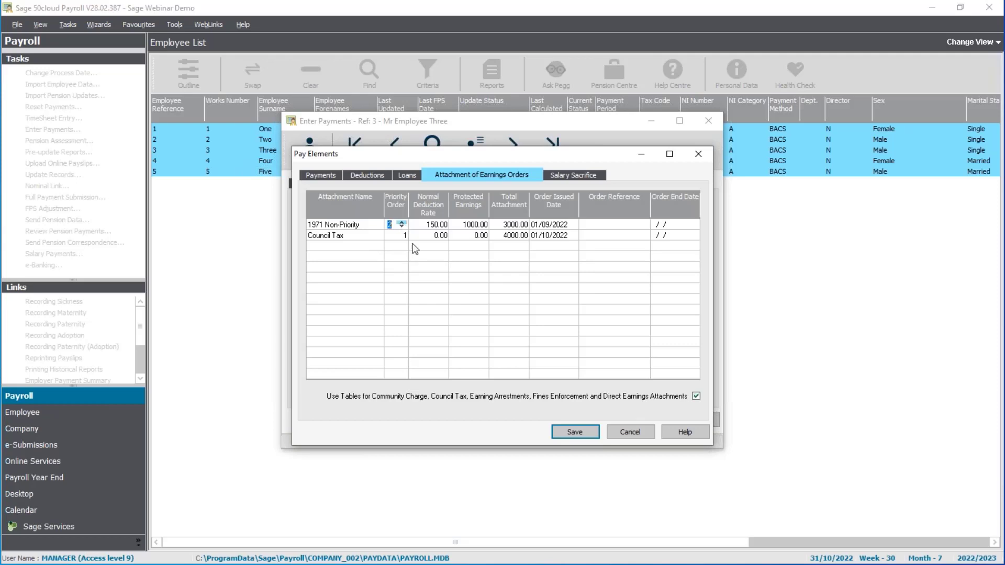
left_click(575, 431)
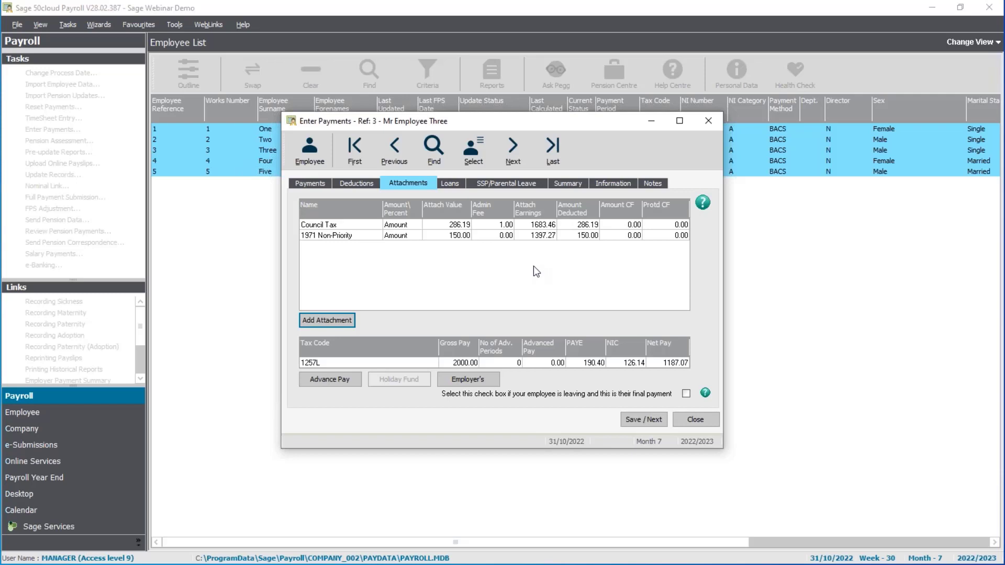
left_click(638, 415)
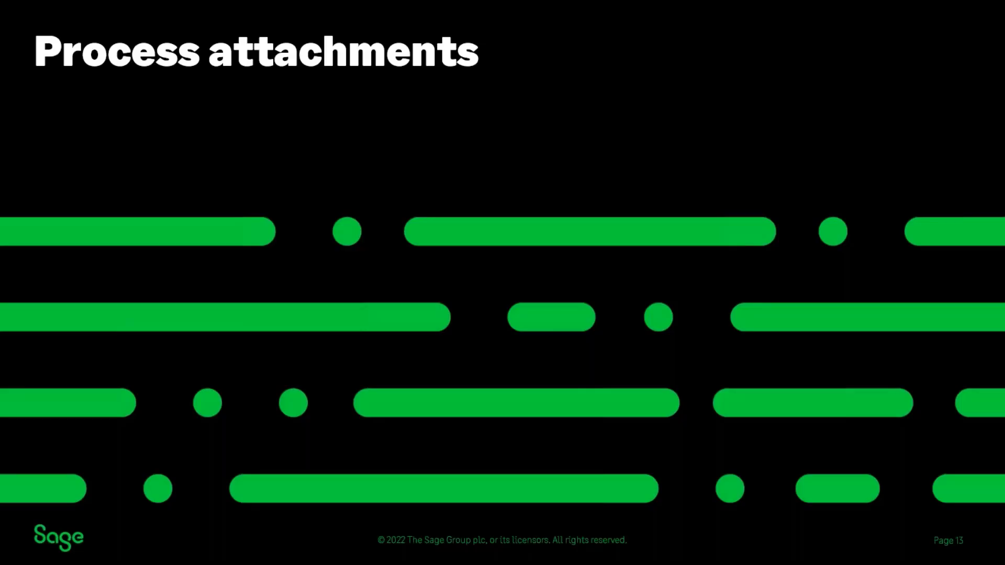
key("Right")
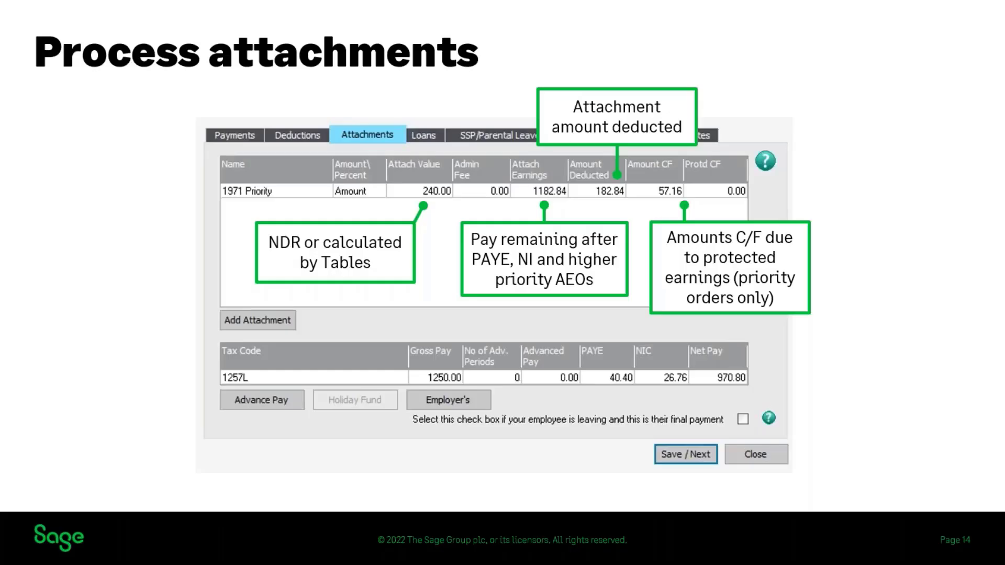